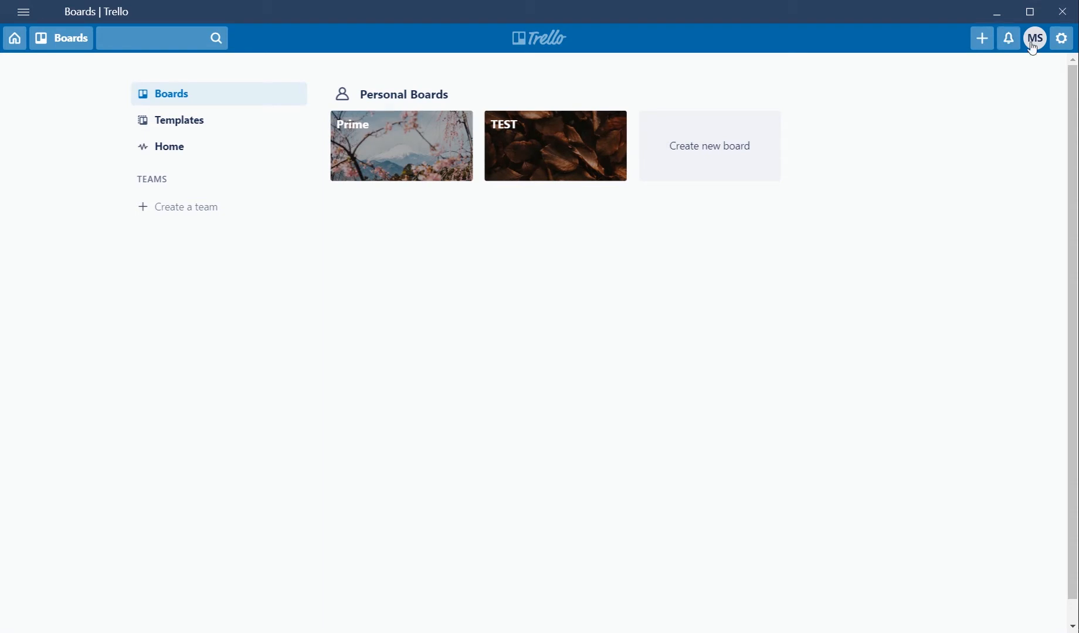
Step: Create a new private board titled "Project AHS" with the default background
{"action": "left_click", "coordinate": [735, 151]}
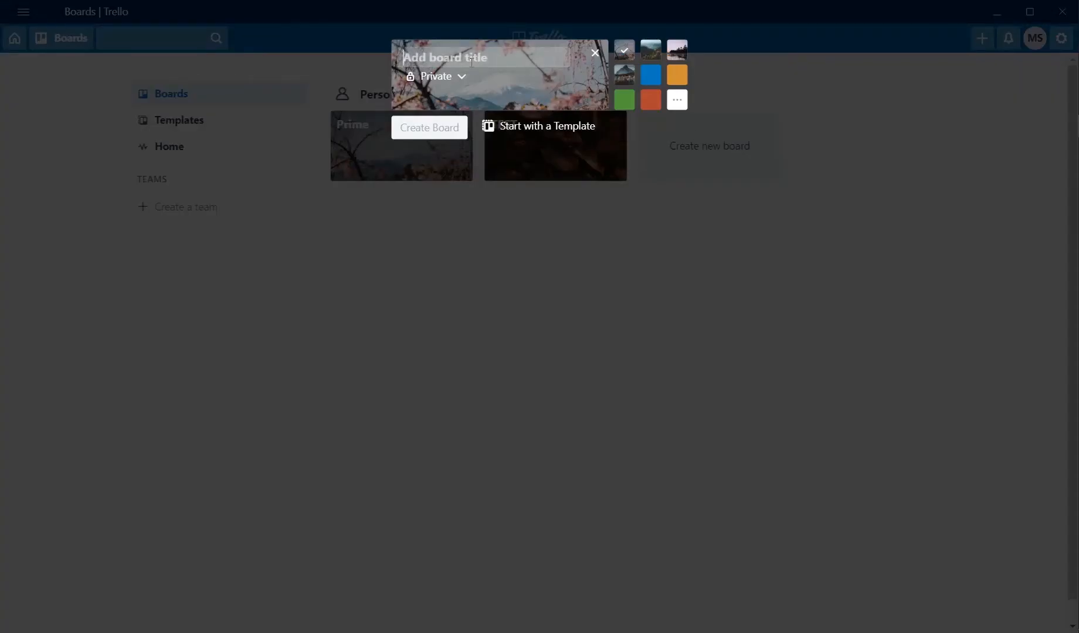
{"action": "type", "text": "Project "}
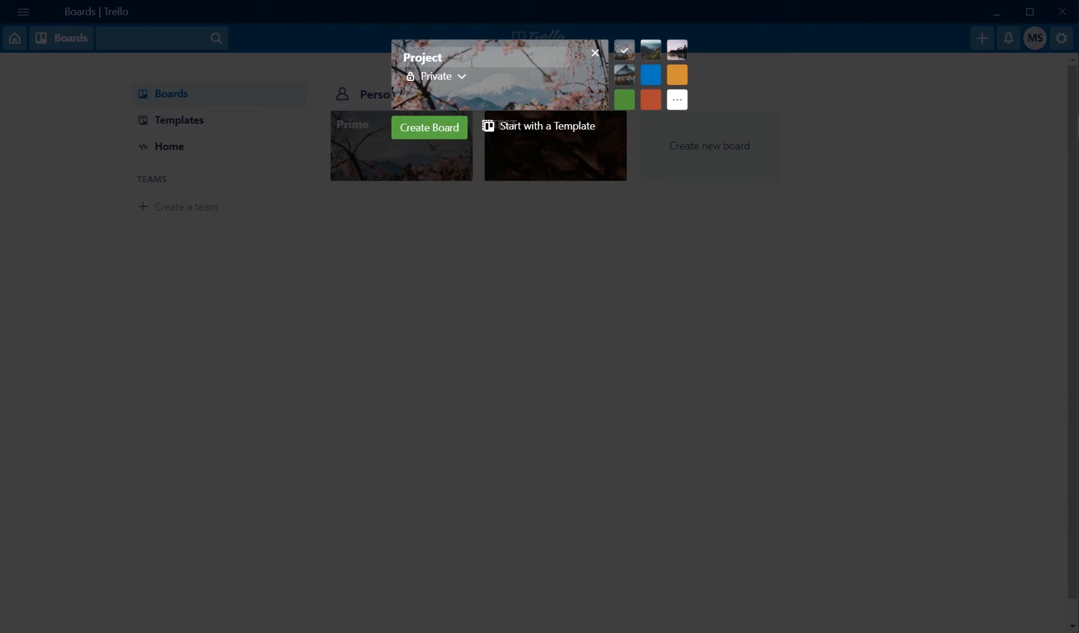
{"action": "type", "text": "AHS"}
{"action": "left_click", "coordinate": [428, 129]}
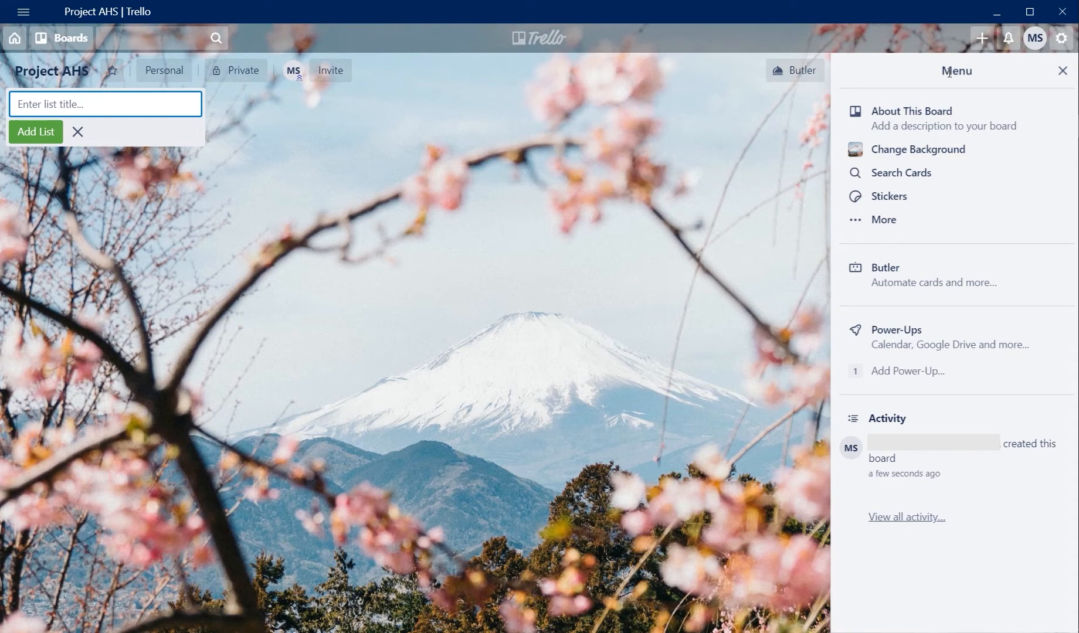
Step: Look through the board's description page, background choices and card search filters
{"action": "left_click", "coordinate": [888, 123]}
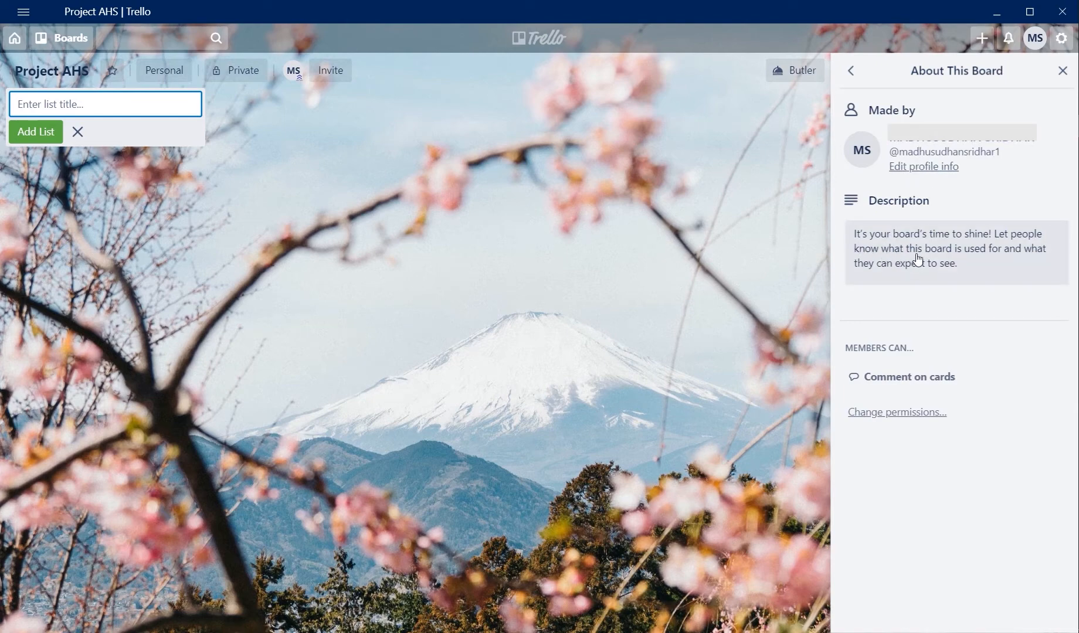
{"action": "left_click", "coordinate": [851, 70]}
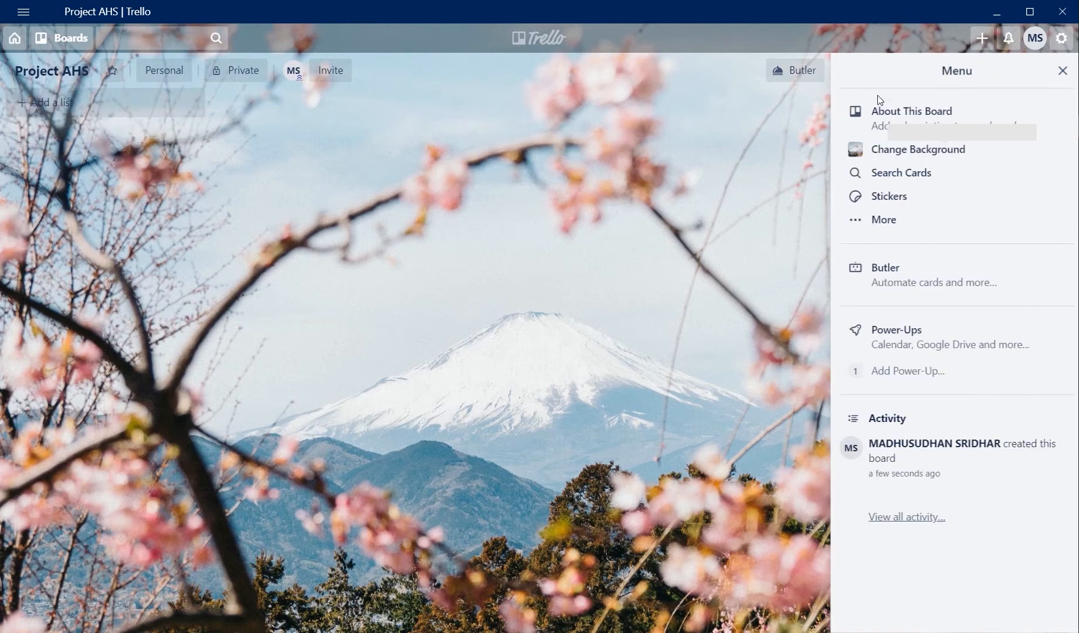
{"action": "left_click", "coordinate": [900, 151]}
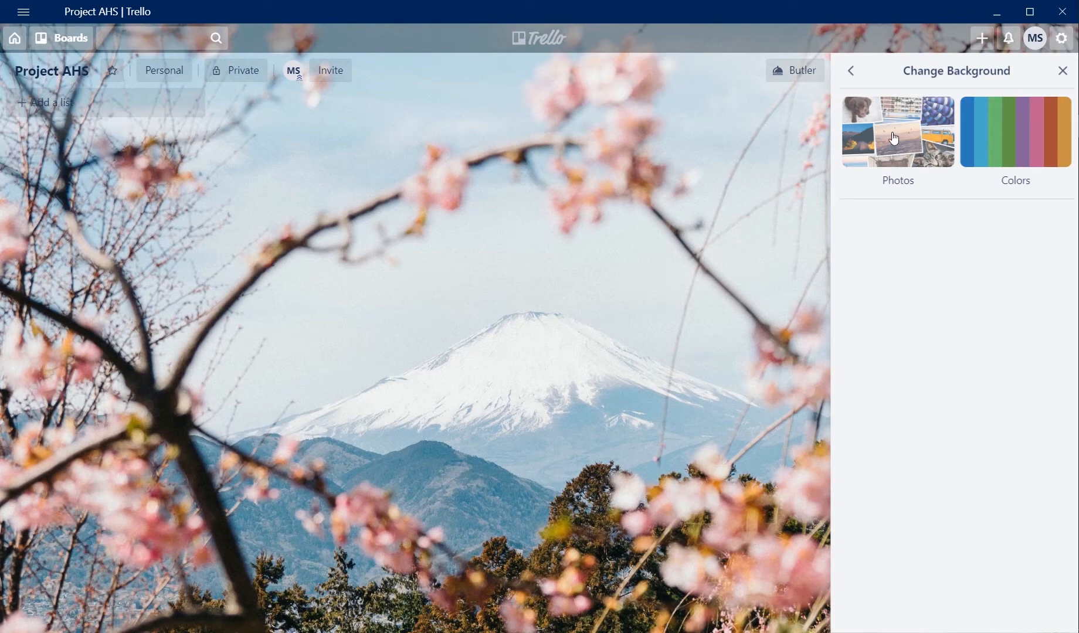
{"action": "left_click", "coordinate": [851, 71]}
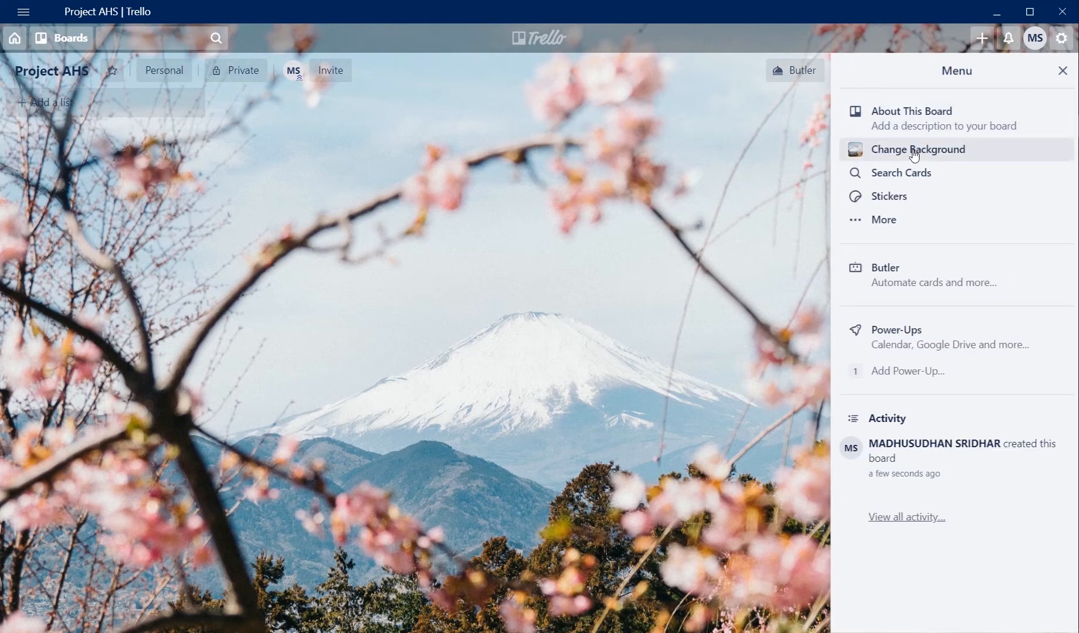
{"action": "left_click", "coordinate": [908, 178]}
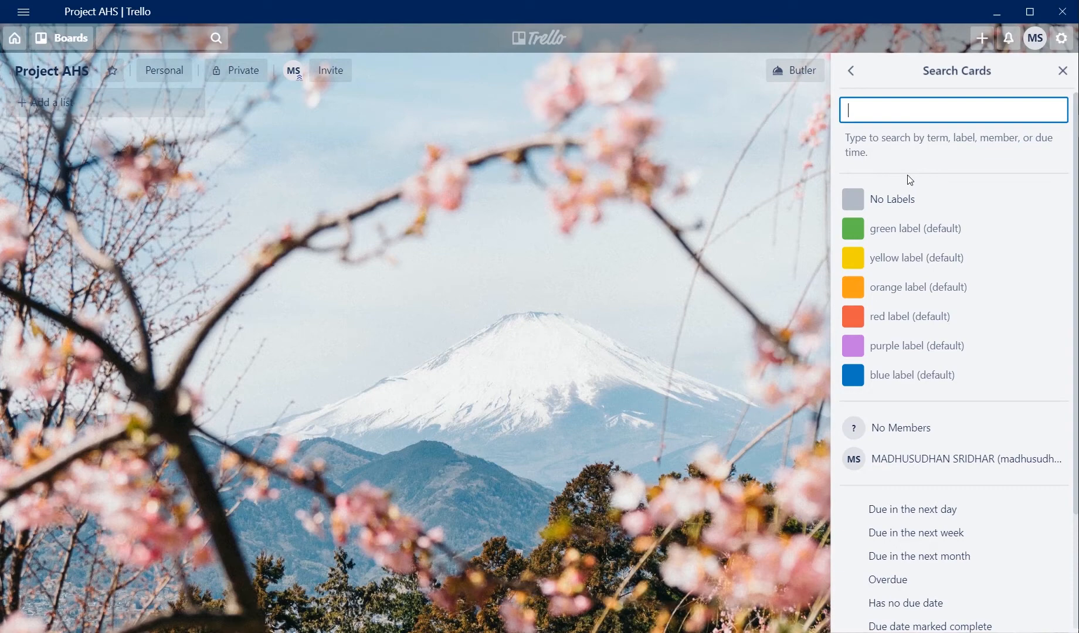
{"action": "scroll", "coordinate": [915, 460], "scroll_direction": "down", "scroll_amount": 3}
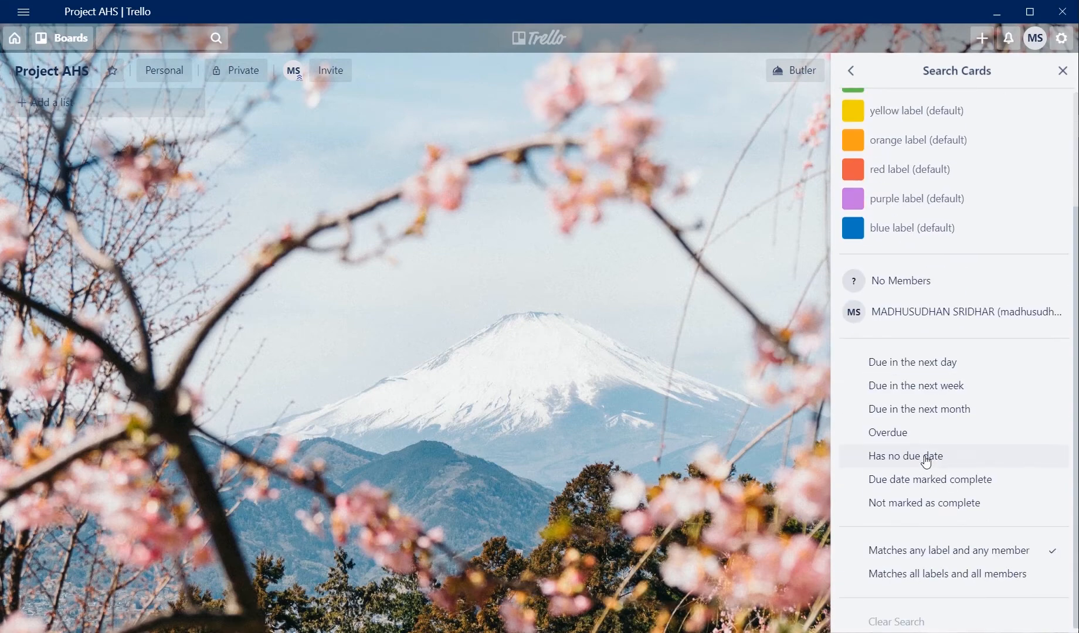
{"action": "scroll", "coordinate": [925, 455], "scroll_direction": "up", "scroll_amount": 5}
{"action": "left_click", "coordinate": [854, 73]}
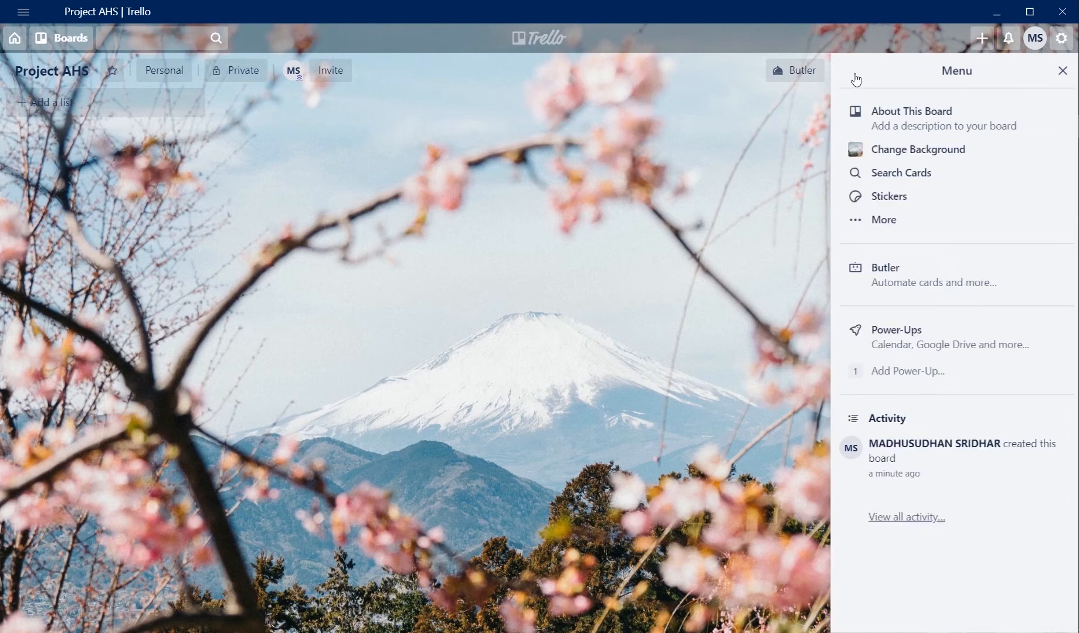
Step: Look over the available stickers, the additional board options with the board link, and the Butler automation page
{"action": "left_click", "coordinate": [906, 201]}
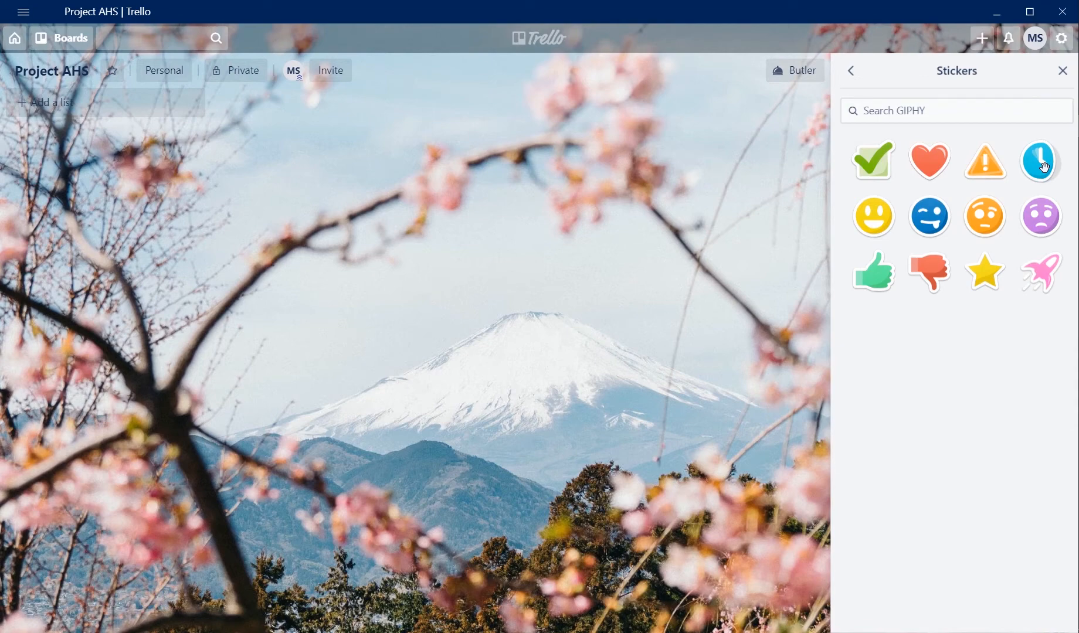
{"action": "left_click", "coordinate": [851, 71]}
{"action": "left_click", "coordinate": [907, 234]}
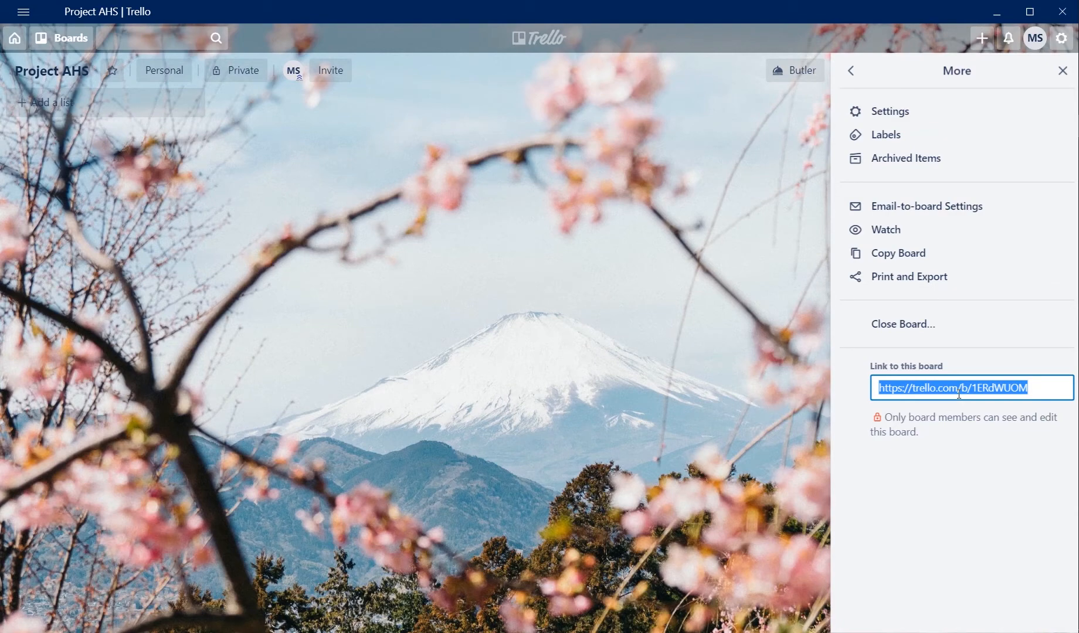
{"action": "left_click", "coordinate": [858, 79]}
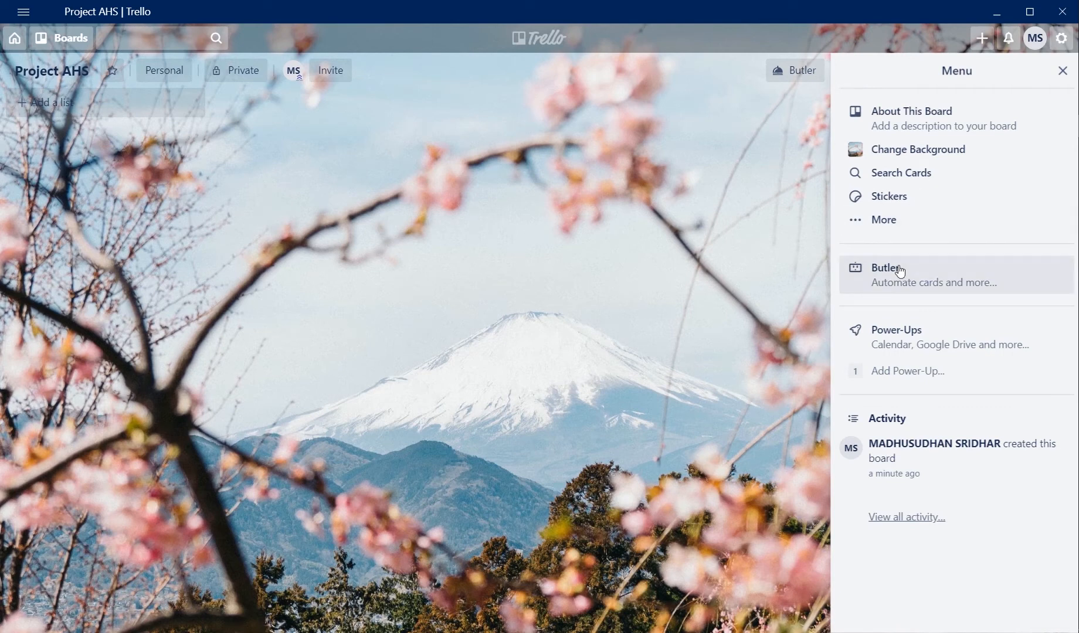
{"action": "left_click", "coordinate": [933, 277]}
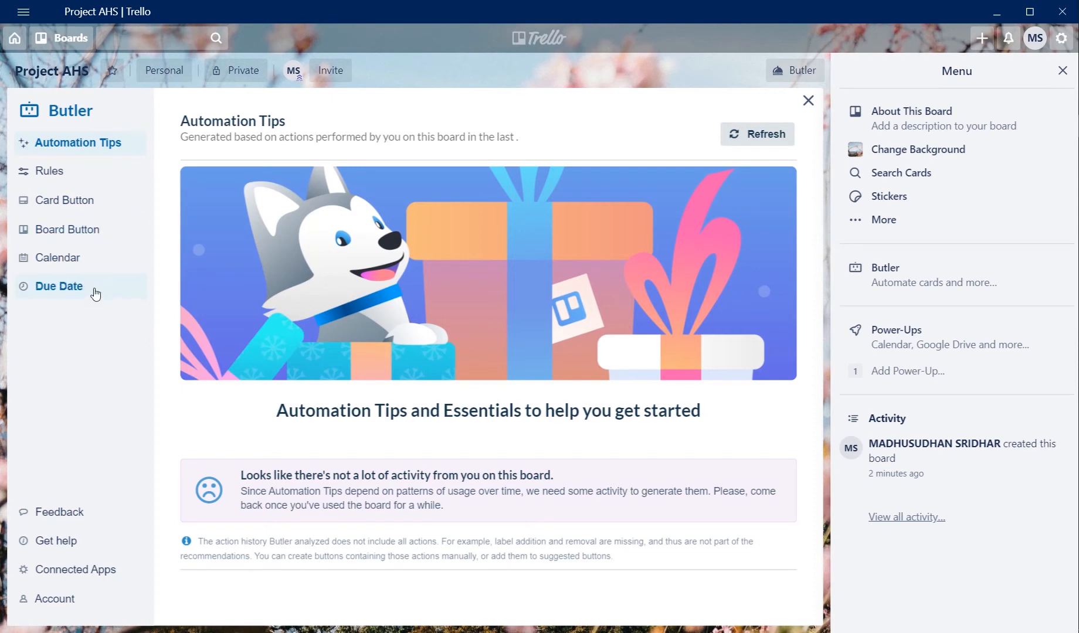
{"action": "left_click", "coordinate": [807, 104]}
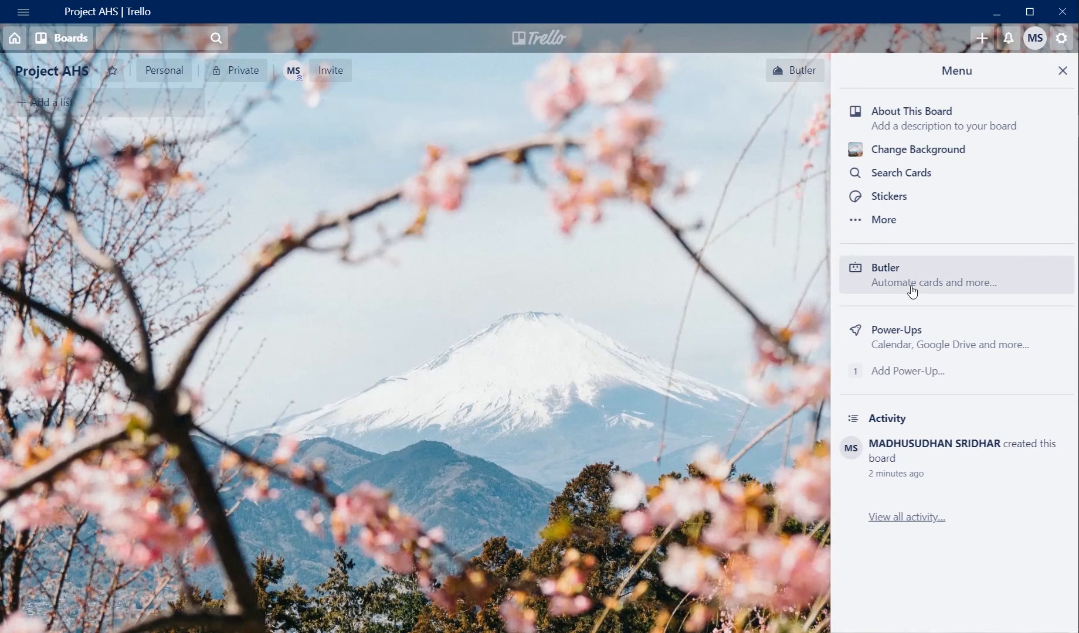
Step: Browse the Power-Ups catalogue by category, from Analytics & Reporting through Sales & Support, and close it
{"action": "left_click", "coordinate": [923, 335]}
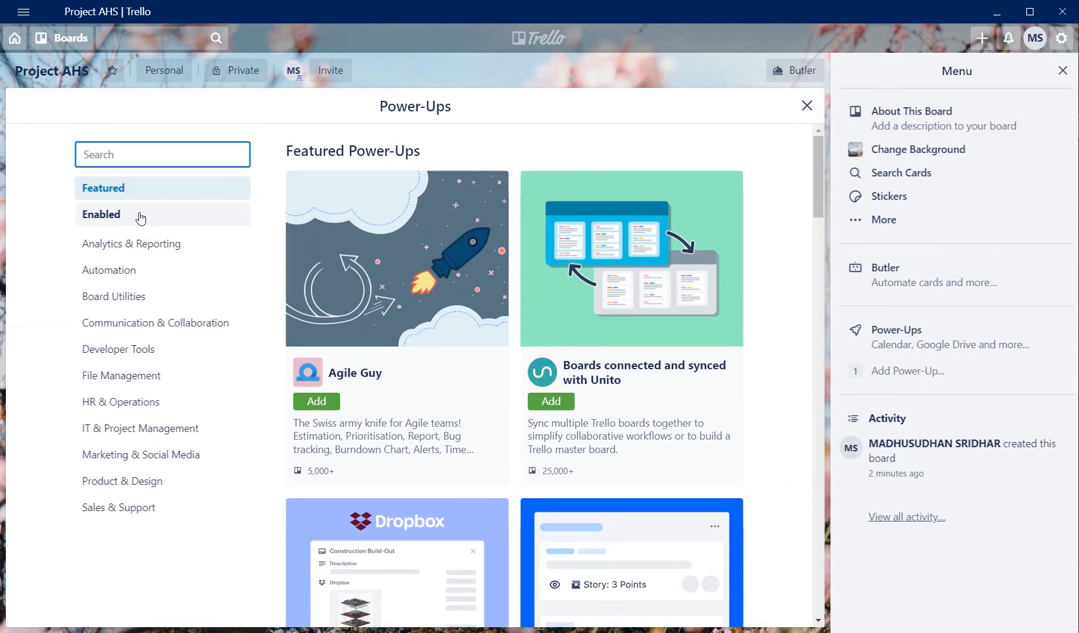
{"action": "left_click", "coordinate": [143, 256]}
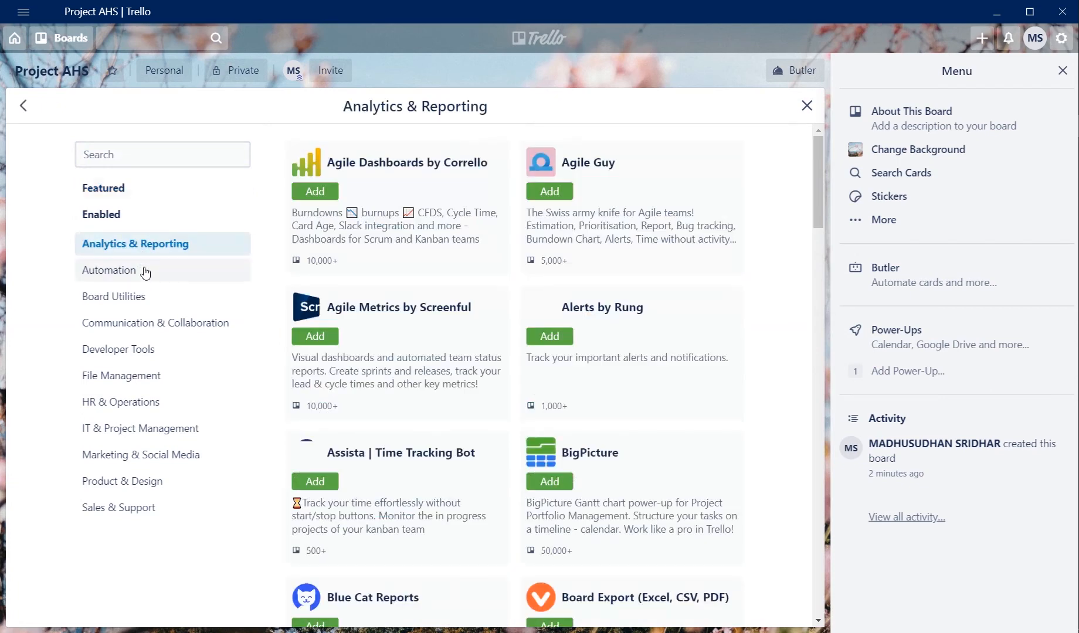
{"action": "left_click", "coordinate": [145, 271]}
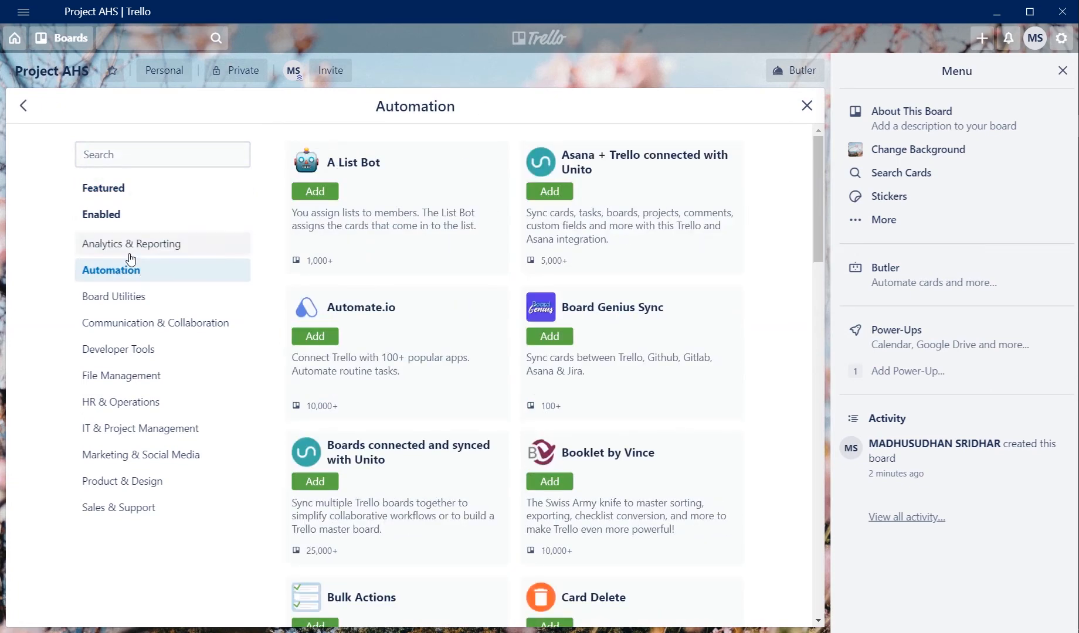
{"action": "left_click", "coordinate": [100, 249]}
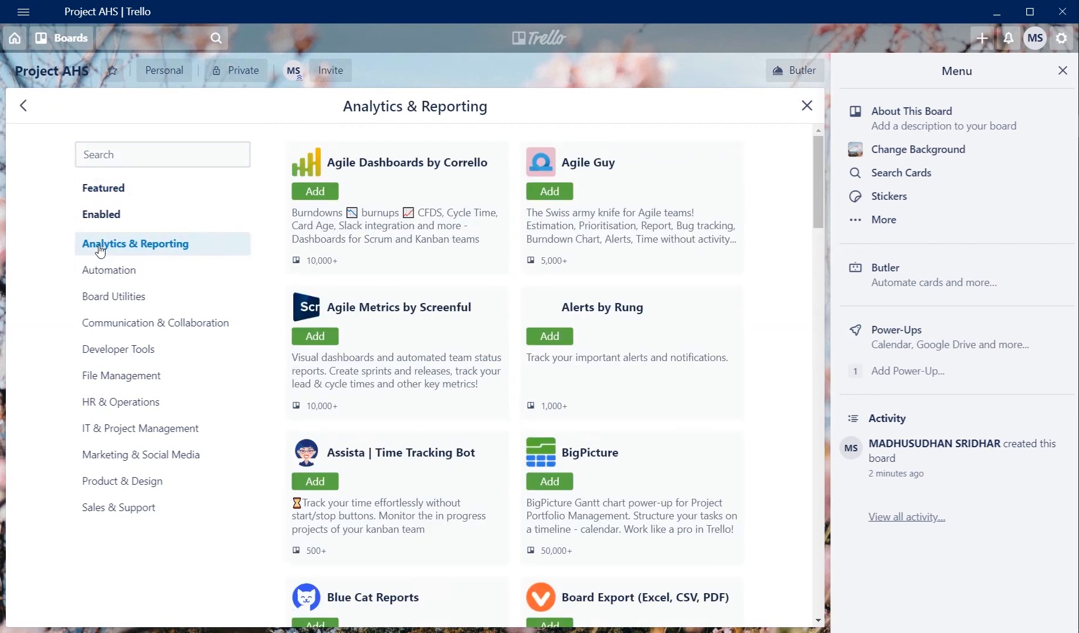
{"action": "left_click", "coordinate": [157, 275]}
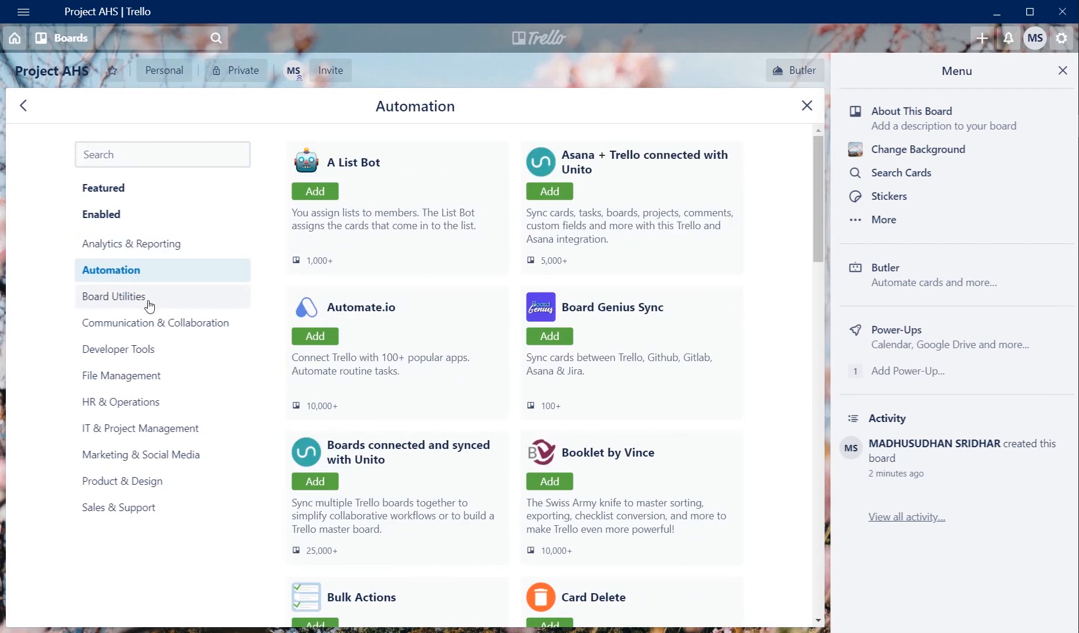
{"action": "left_click", "coordinate": [149, 305]}
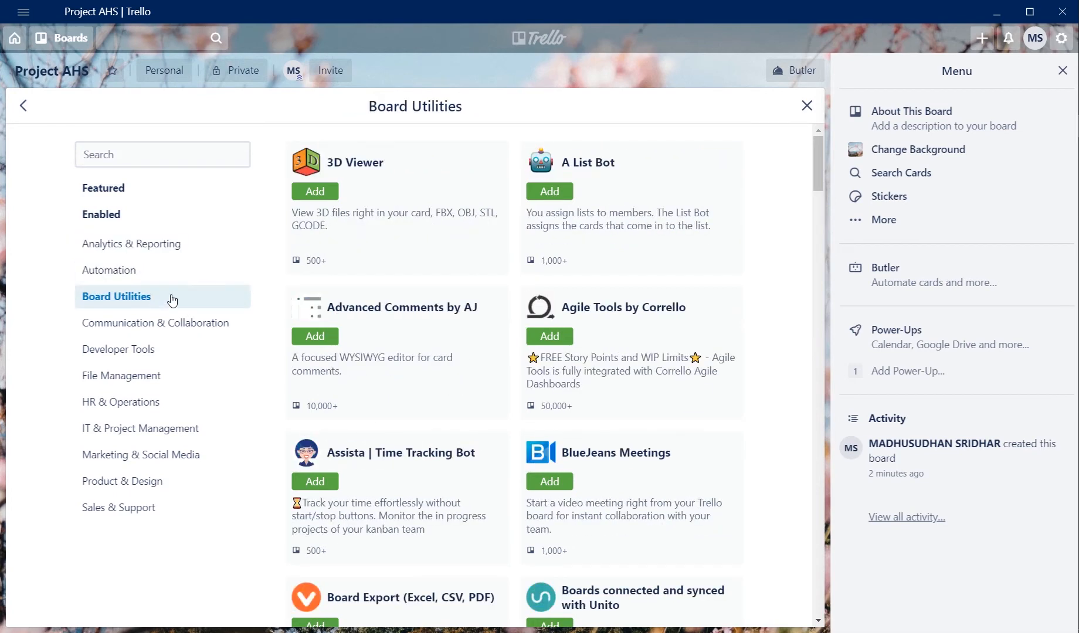
{"action": "left_click", "coordinate": [149, 329]}
{"action": "left_click", "coordinate": [175, 351]}
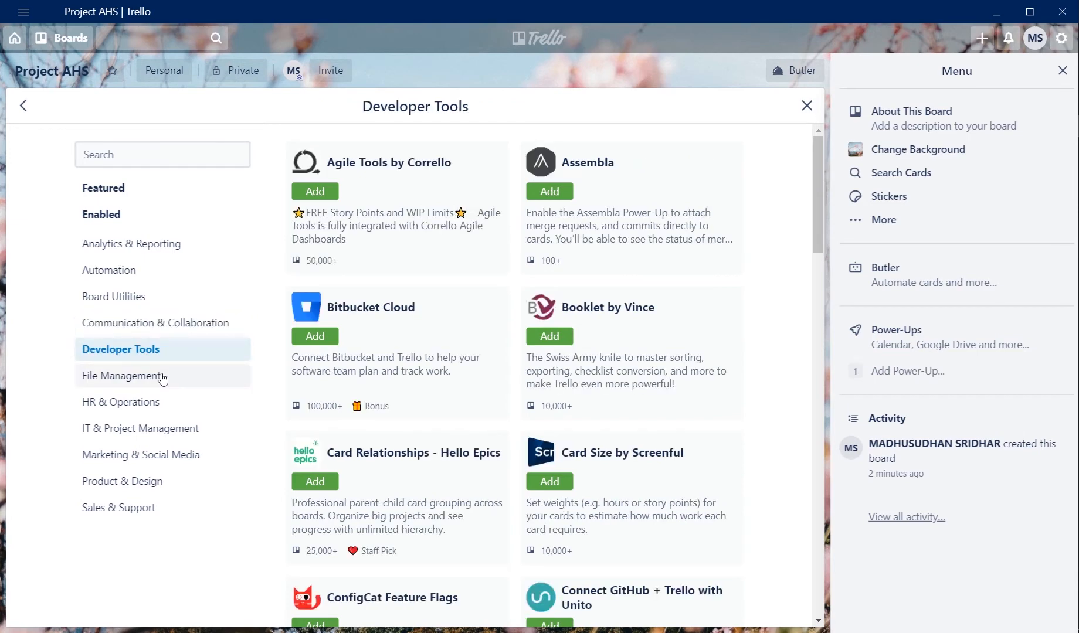
{"action": "left_click", "coordinate": [163, 380]}
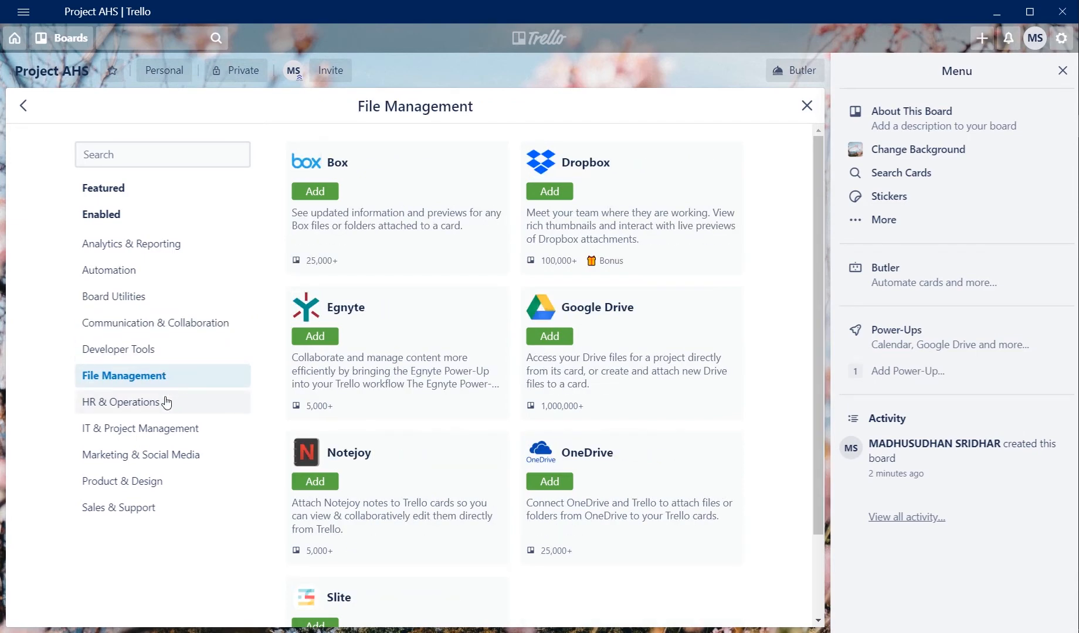
{"action": "left_click", "coordinate": [167, 402]}
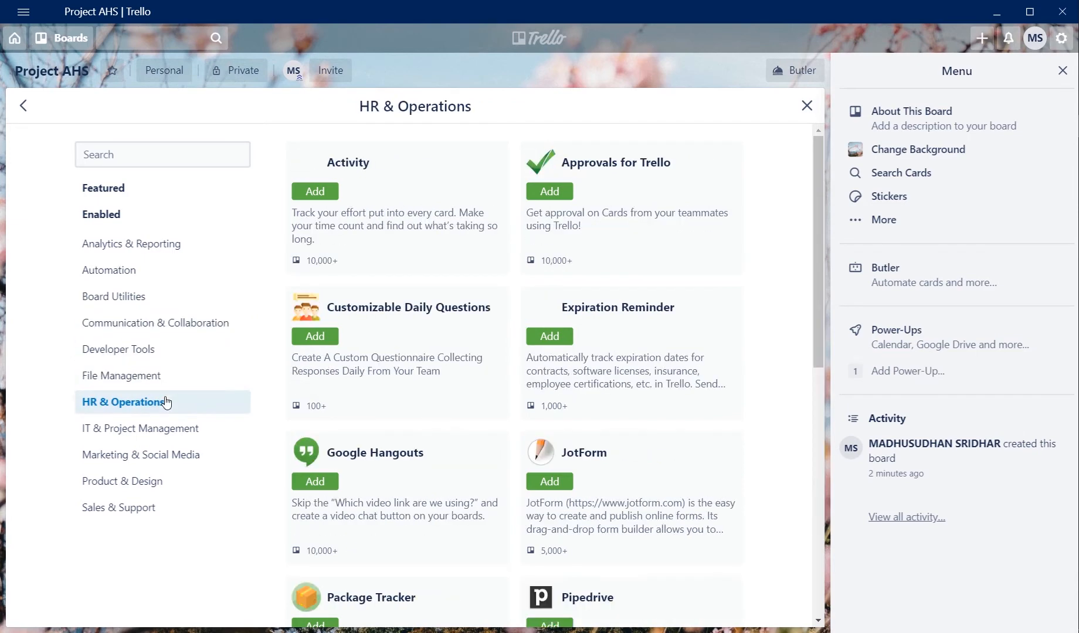
{"action": "left_click", "coordinate": [157, 426]}
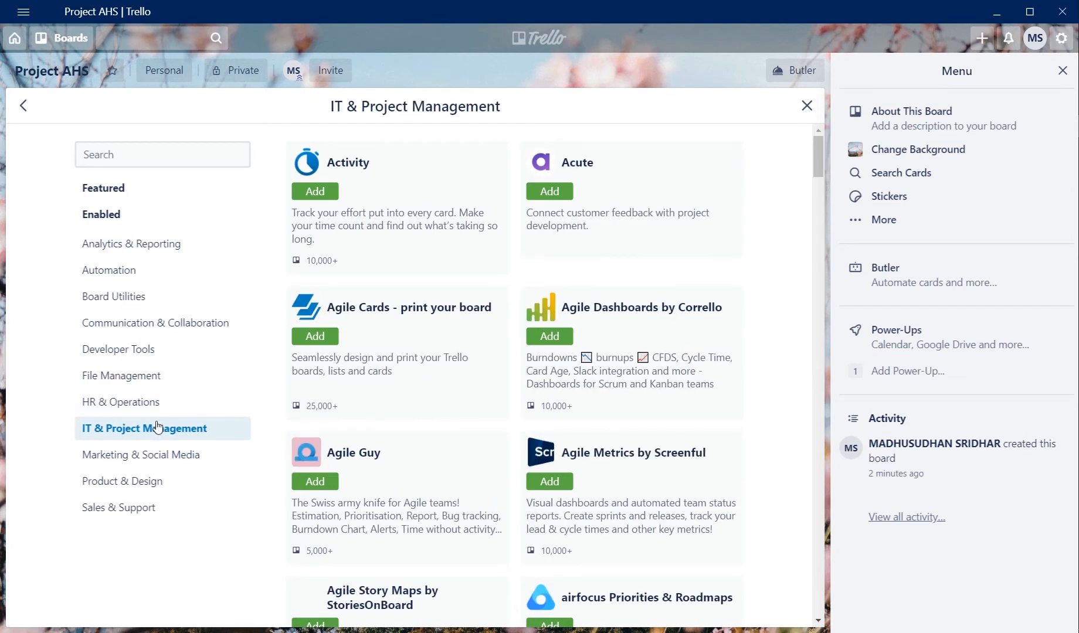
{"action": "left_click", "coordinate": [160, 460]}
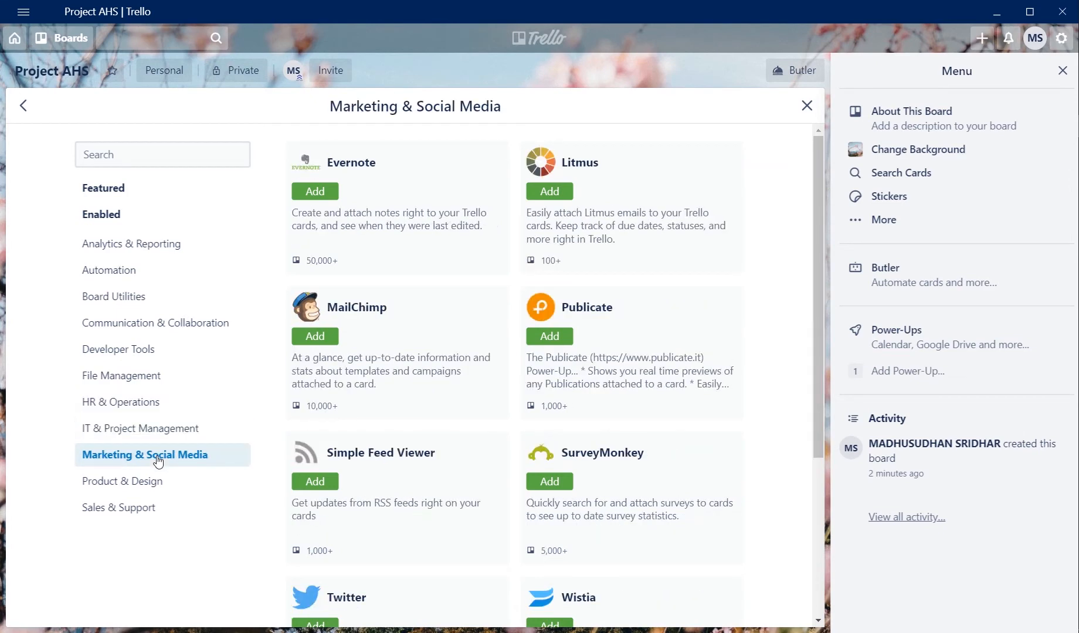
{"action": "left_click", "coordinate": [140, 484]}
{"action": "left_click", "coordinate": [125, 509]}
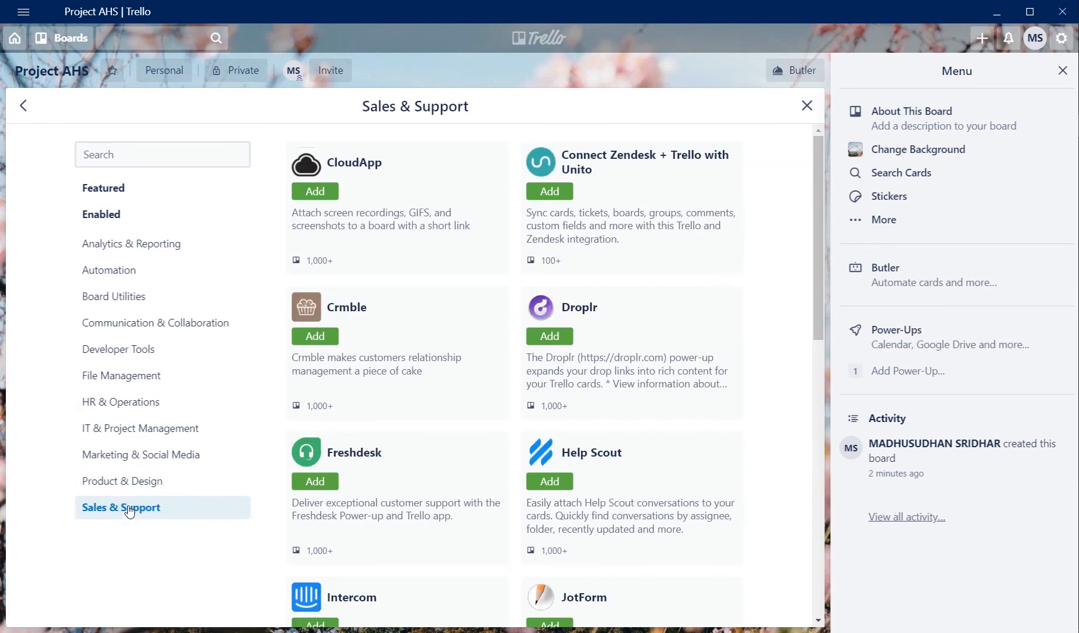
{"action": "left_click", "coordinate": [807, 106]}
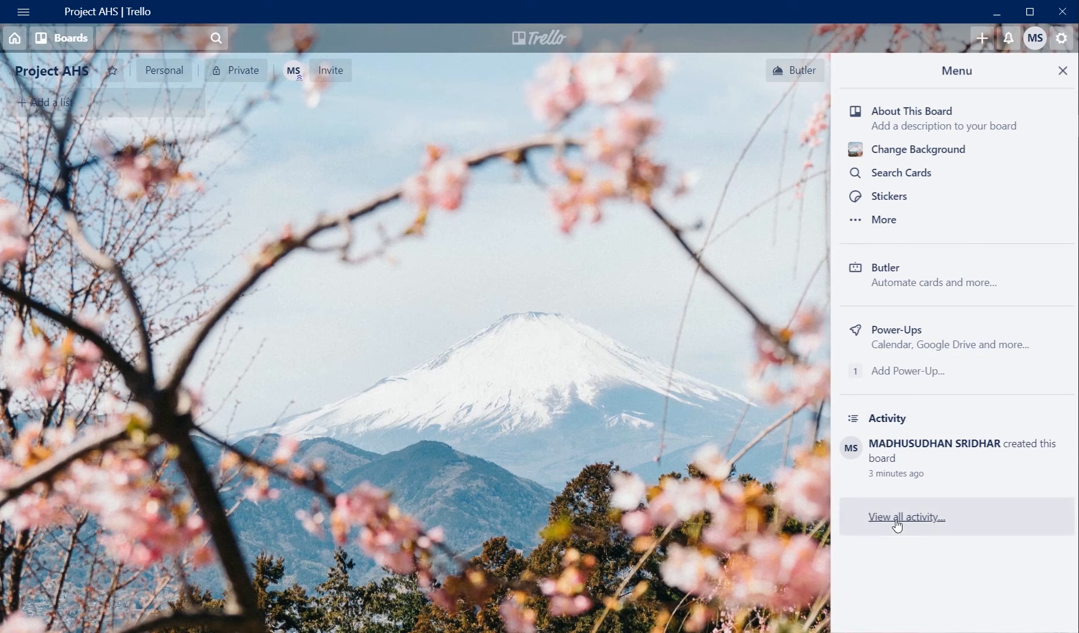
Step: Add three lists to the board, titled Milestone1, Milestone2 and Milestone3
{"action": "left_click", "coordinate": [55, 109]}
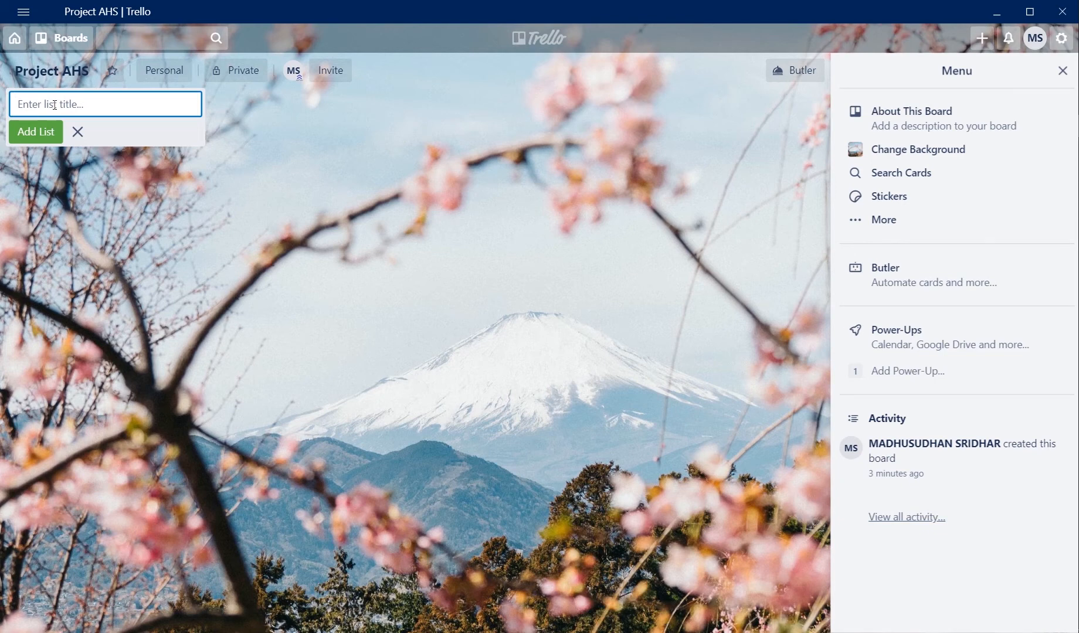
{"action": "type", "text": "Milestone1"}
{"action": "left_click", "coordinate": [37, 132]}
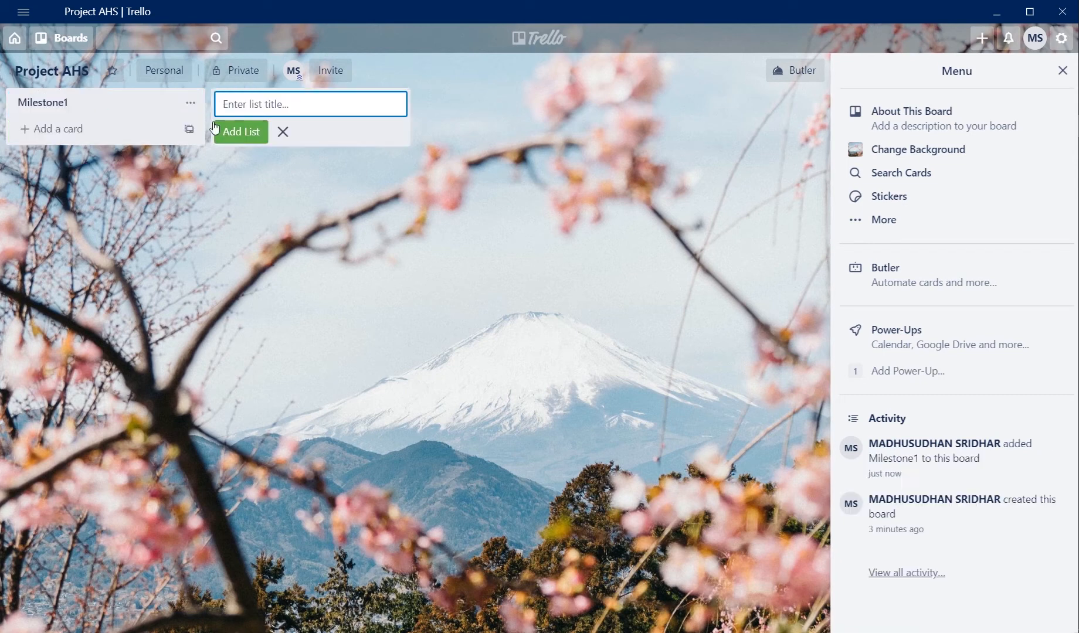
{"action": "type", "text": "Milestone2"}
{"action": "left_click", "coordinate": [239, 134]}
{"action": "type", "text": "Mi"}
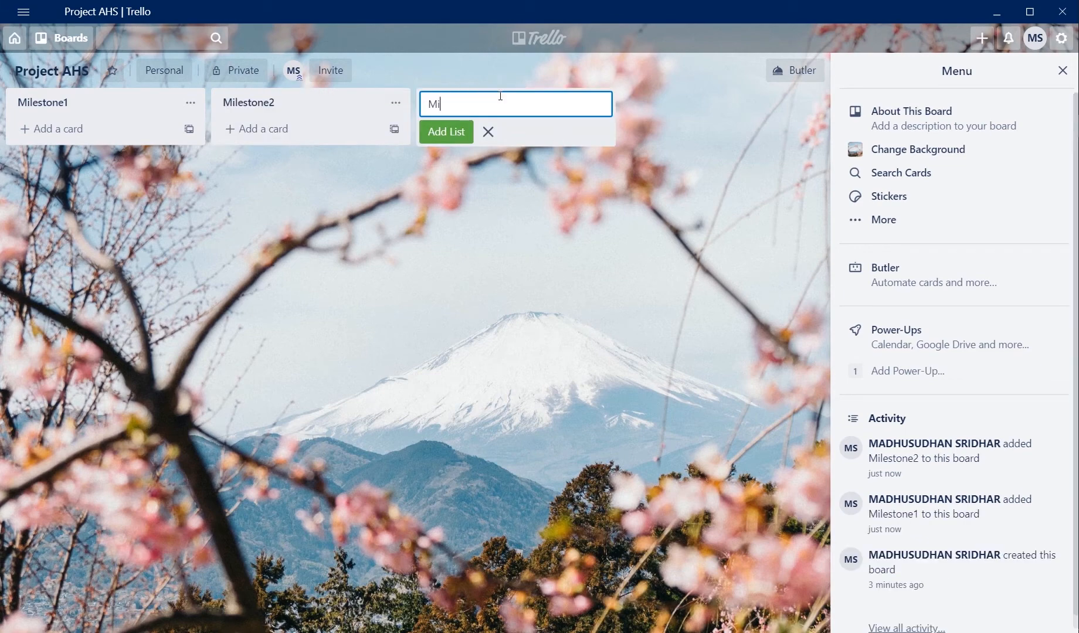
{"action": "type", "text": "lestone3"}
{"action": "left_click", "coordinate": [465, 134]}
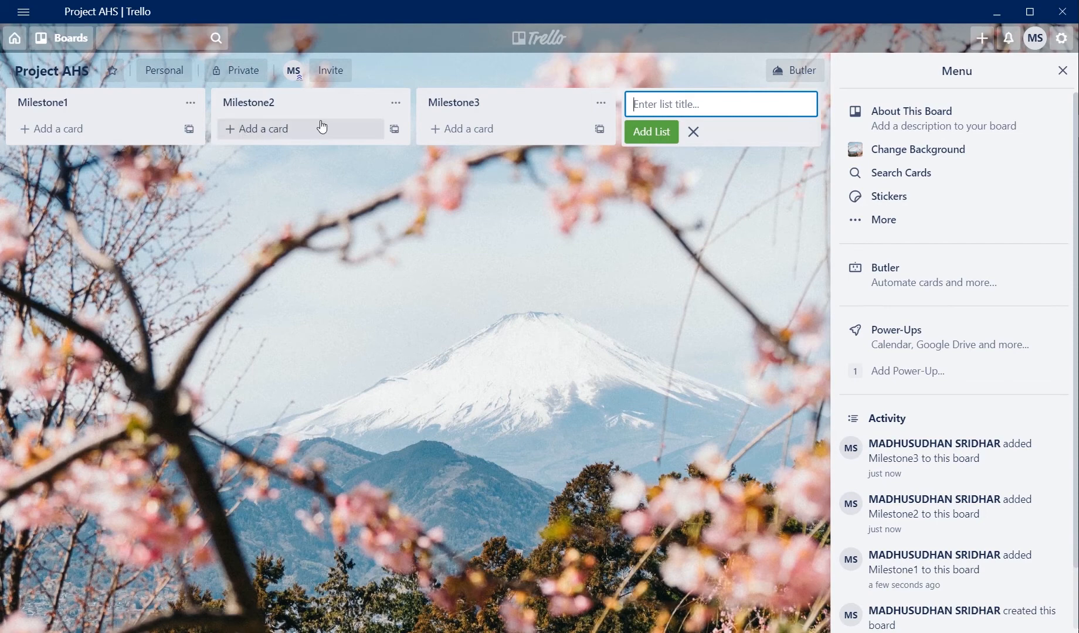
Step: Add the cards "First prepare for Kickoff meetings" and "Brainstorm ideas" to the Milestone1 list
{"action": "left_click", "coordinate": [70, 134]}
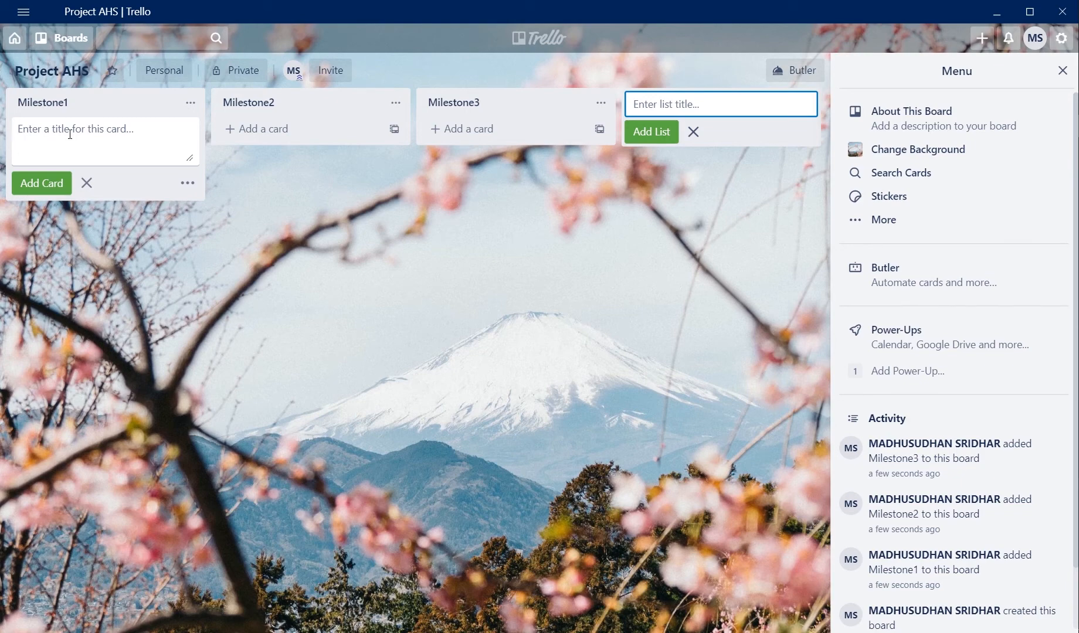
{"action": "type", "text": "FIrs"}
{"action": "key", "text": "BackSpace"}
{"action": "key", "text": "BackSpace"}
{"action": "type", "text": "irst preprat"}
{"action": "key", "text": "BackSpace"}
{"action": "key", "text": "BackSpace"}
{"action": "key", "text": "BackSpace"}
{"action": "key", "text": "BackSpace"}
{"action": "type", "text": "are for Kickoff meetings"}
{"action": "left_click", "coordinate": [49, 181]}
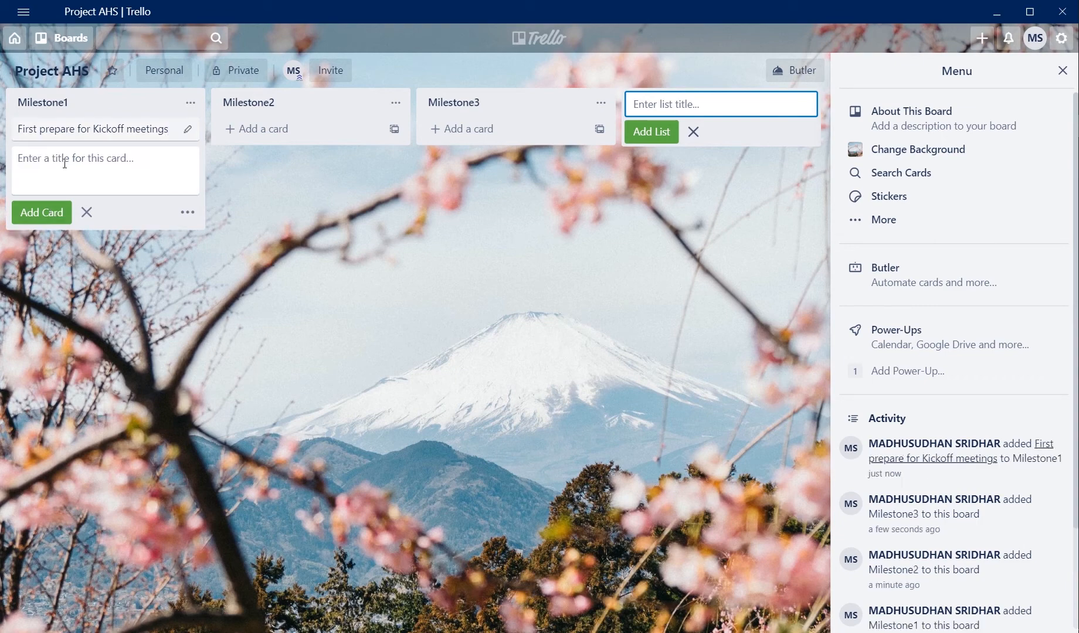
{"action": "type", "text": "Brainstorm ideas"}
{"action": "left_click", "coordinate": [63, 208]}
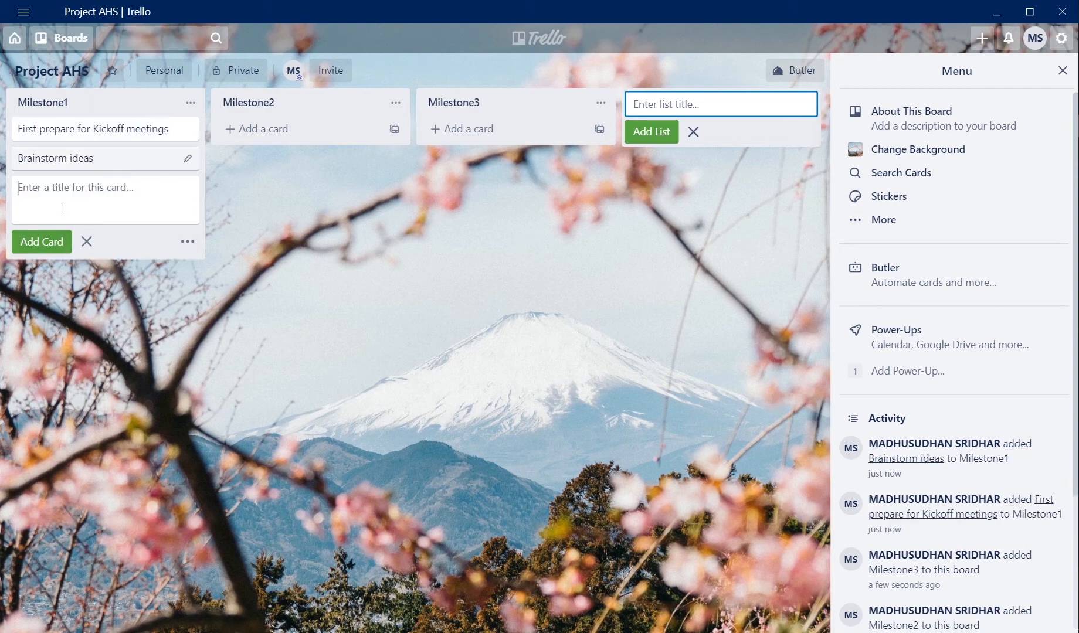
Step: Add the card "Get feedback from users." to the Milestone1 list
{"action": "type", "text": "Get fee"}
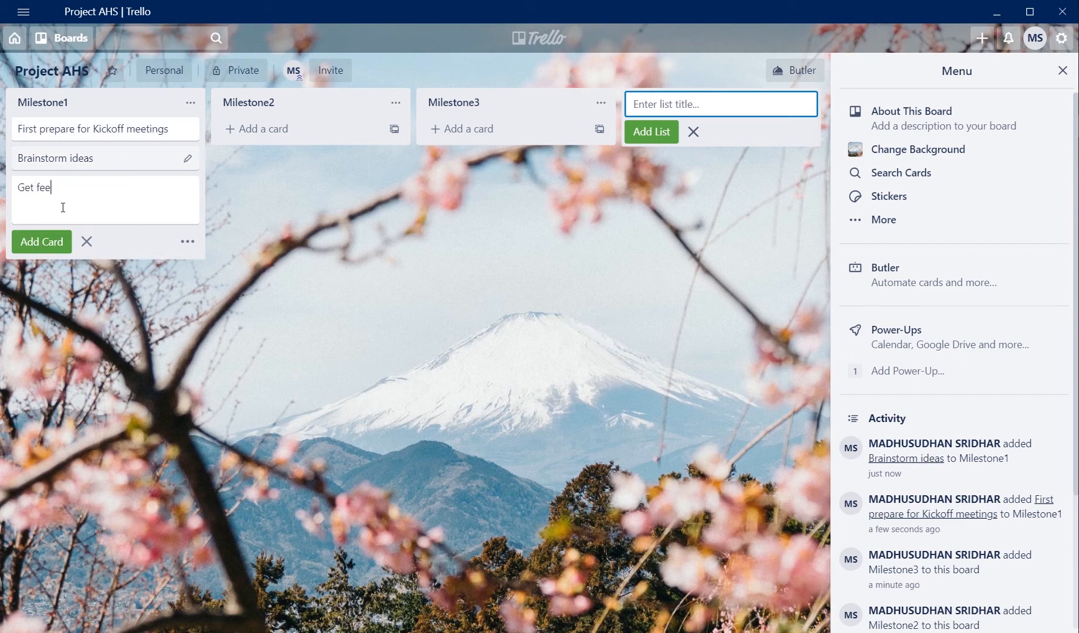
{"action": "type", "text": "dback from users."}
{"action": "left_click", "coordinate": [42, 242]}
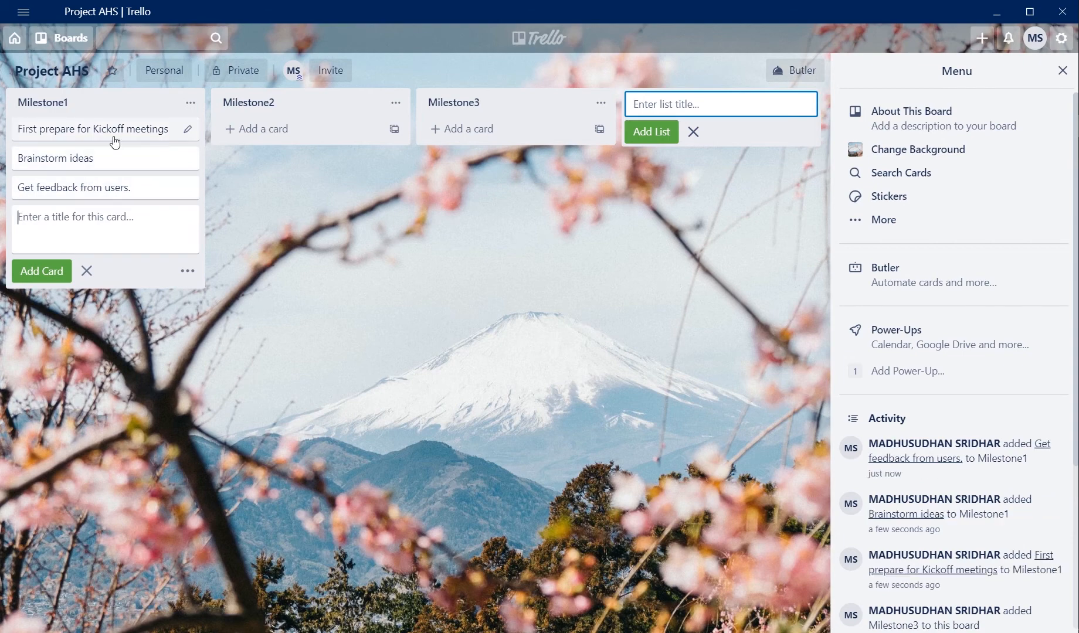
Step: Open the "First prepare for Kickoff meetings" card for quick editing and give it only the yellow label
{"action": "left_click", "coordinate": [187, 130]}
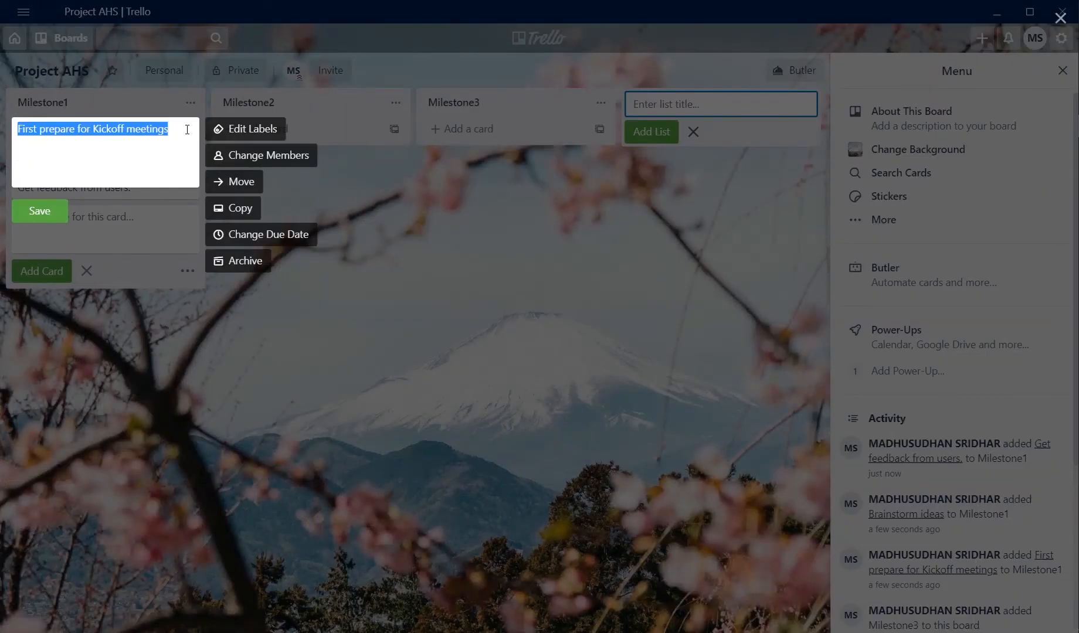
{"action": "left_click", "coordinate": [232, 135]}
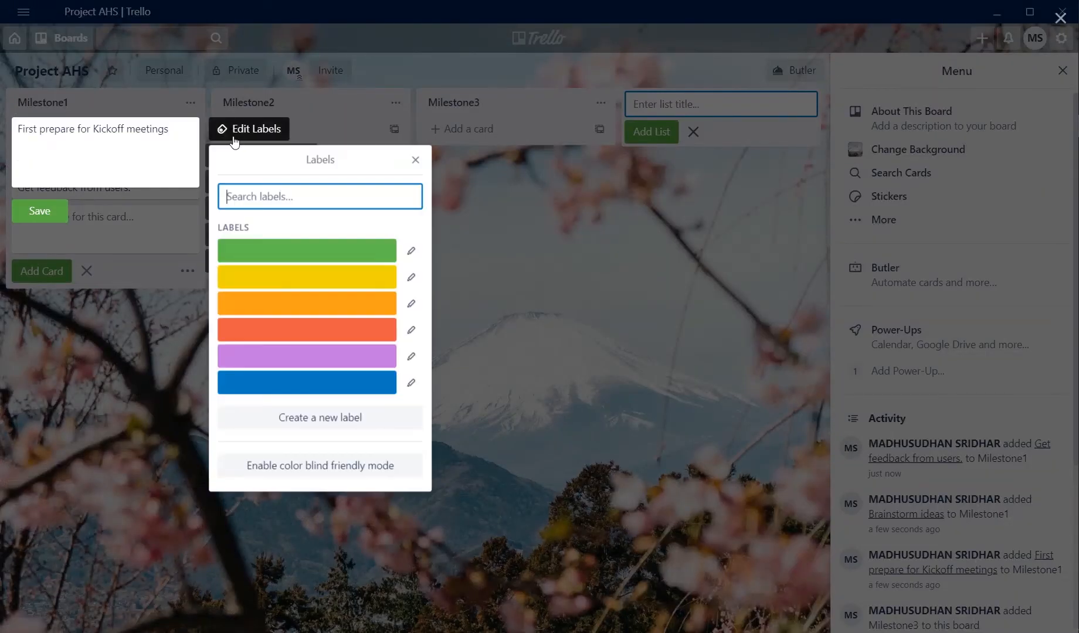
{"action": "left_click", "coordinate": [286, 259]}
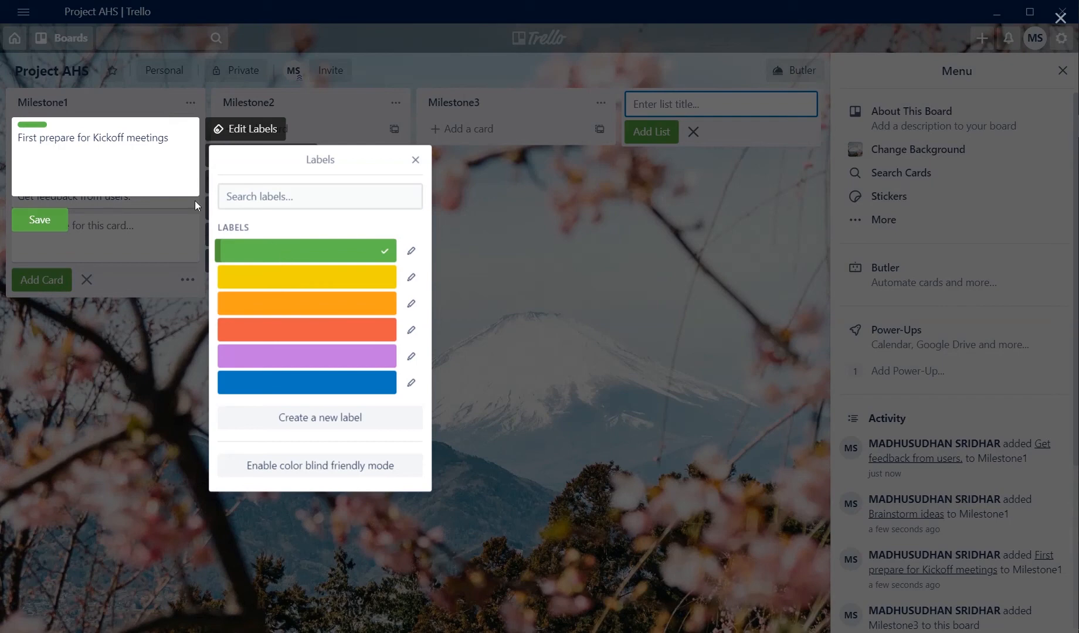
{"action": "left_click", "coordinate": [271, 275]}
{"action": "left_click", "coordinate": [381, 251]}
{"action": "left_click", "coordinate": [414, 164]}
Step: Assign the listed board member to the "First prepare for Kickoff meetings" card
{"action": "left_click", "coordinate": [247, 158]}
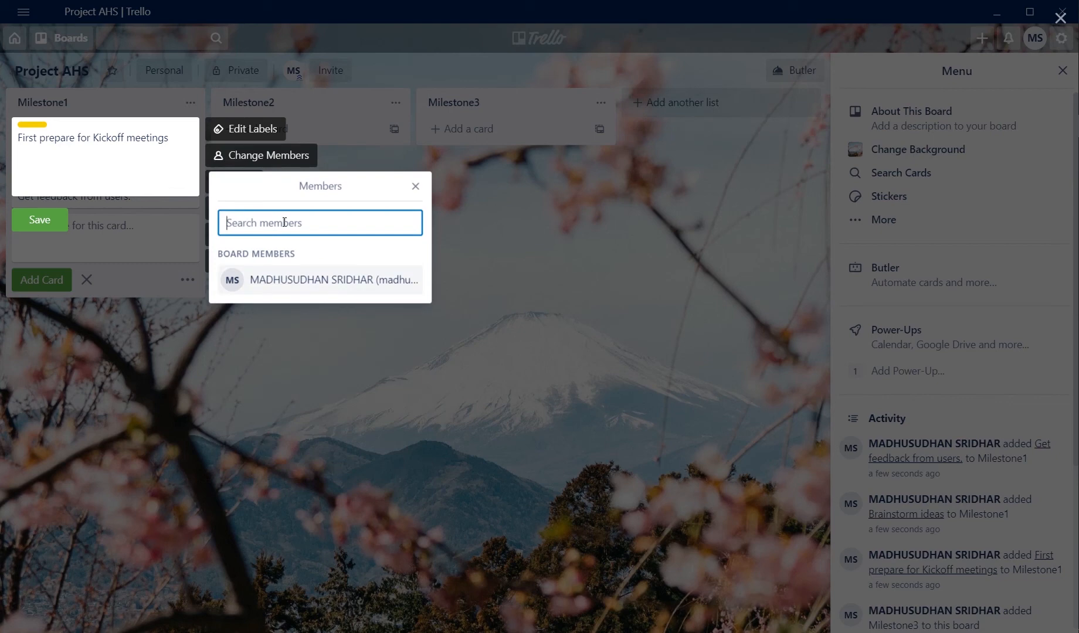
{"action": "left_click", "coordinate": [261, 281]}
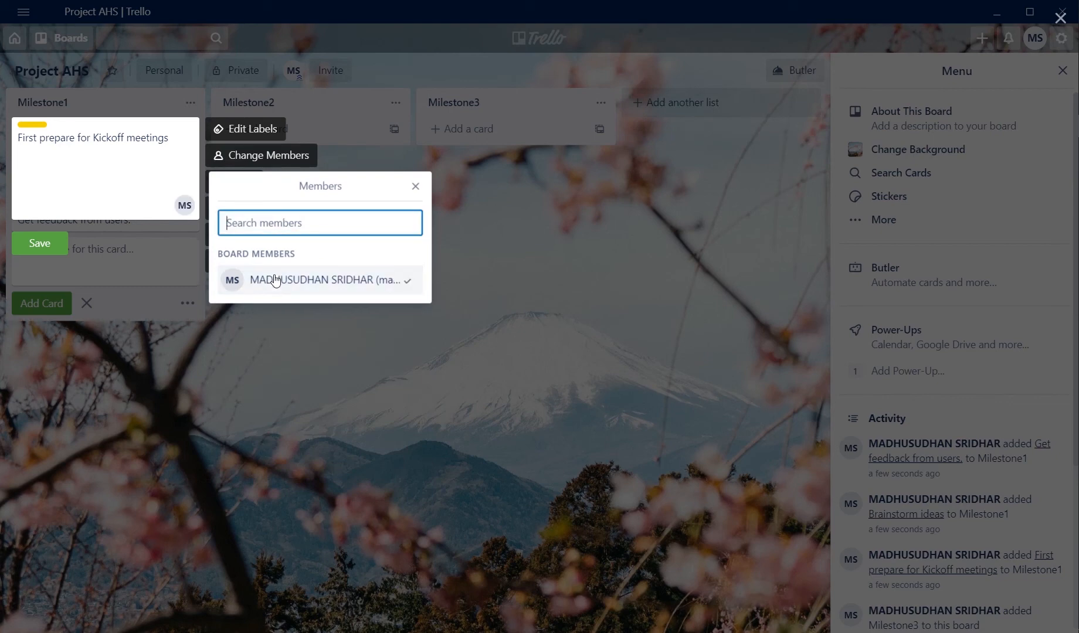
{"action": "left_click", "coordinate": [415, 185]}
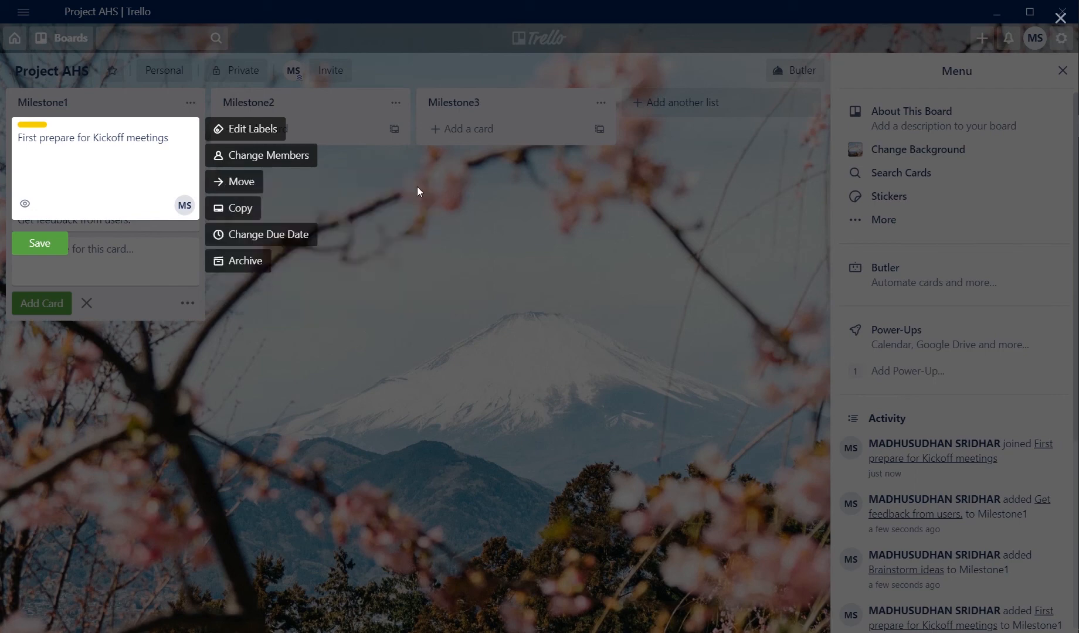
Step: Look over the move and copy options for the kickoff card without applying either
{"action": "left_click", "coordinate": [241, 184]}
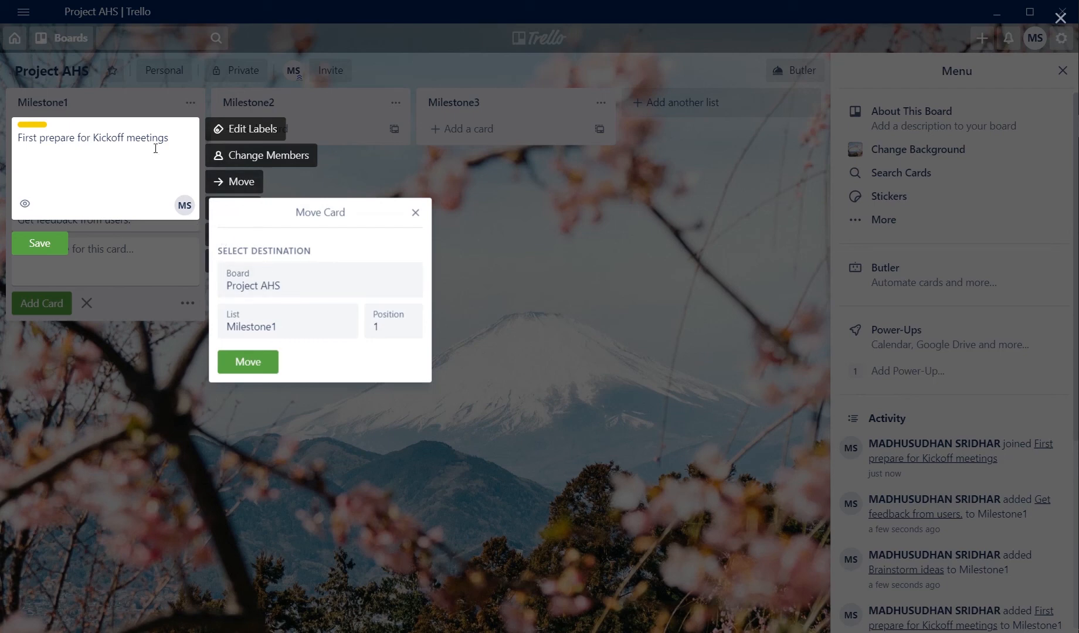
{"action": "left_click", "coordinate": [414, 215]}
{"action": "left_click", "coordinate": [240, 210]}
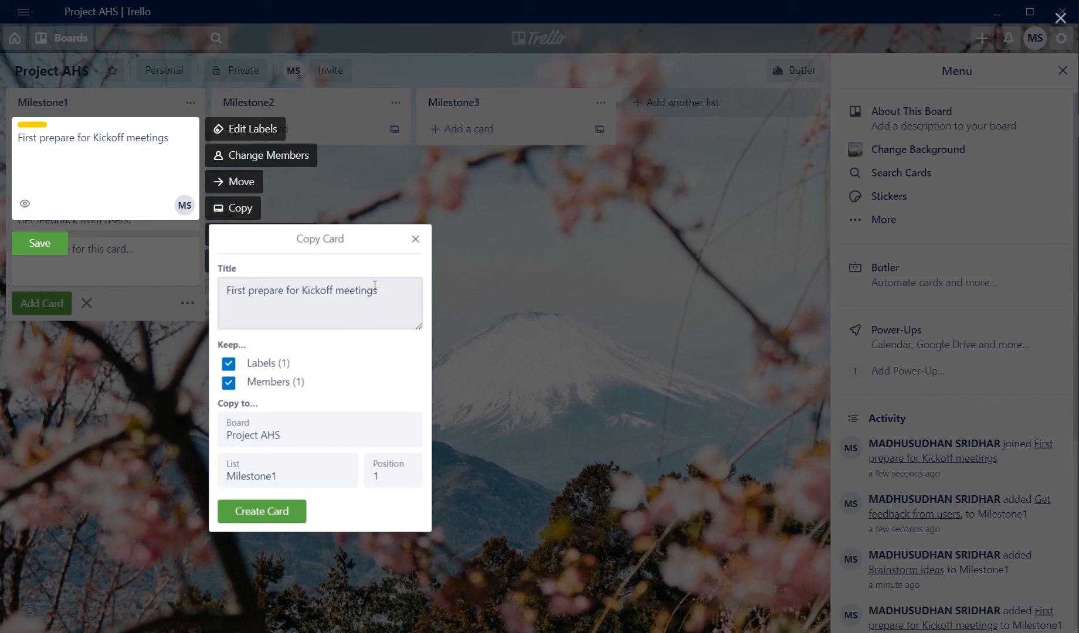
{"action": "left_click", "coordinate": [415, 240]}
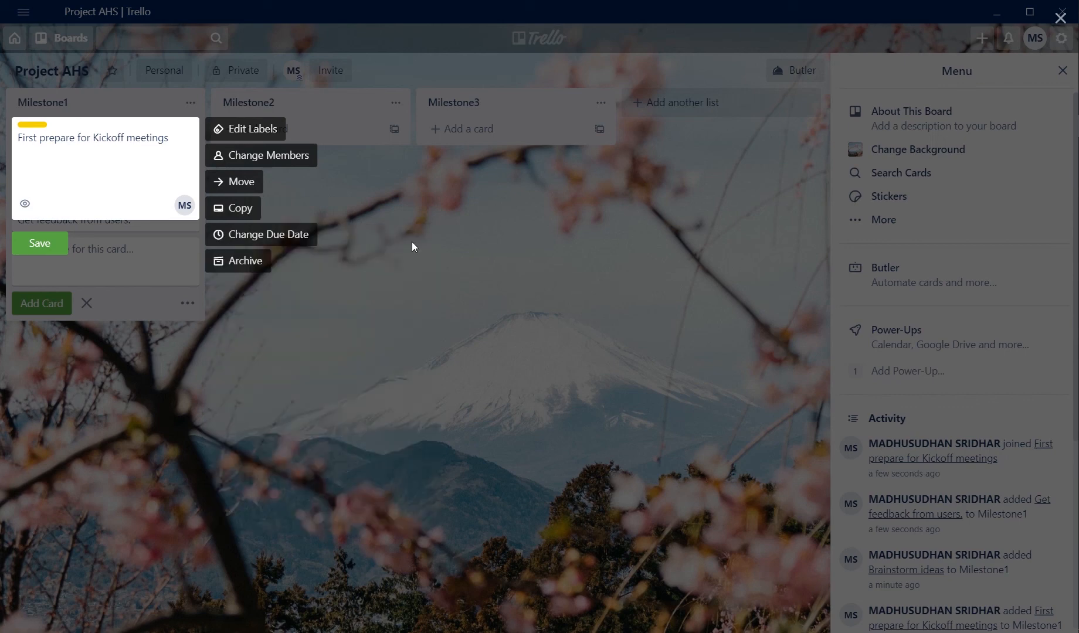
Step: Set the kickoff card's due date to 5/6/2020 at 10:00 PM with a 1 Day Before reminder, and archive the card
{"action": "left_click", "coordinate": [252, 237]}
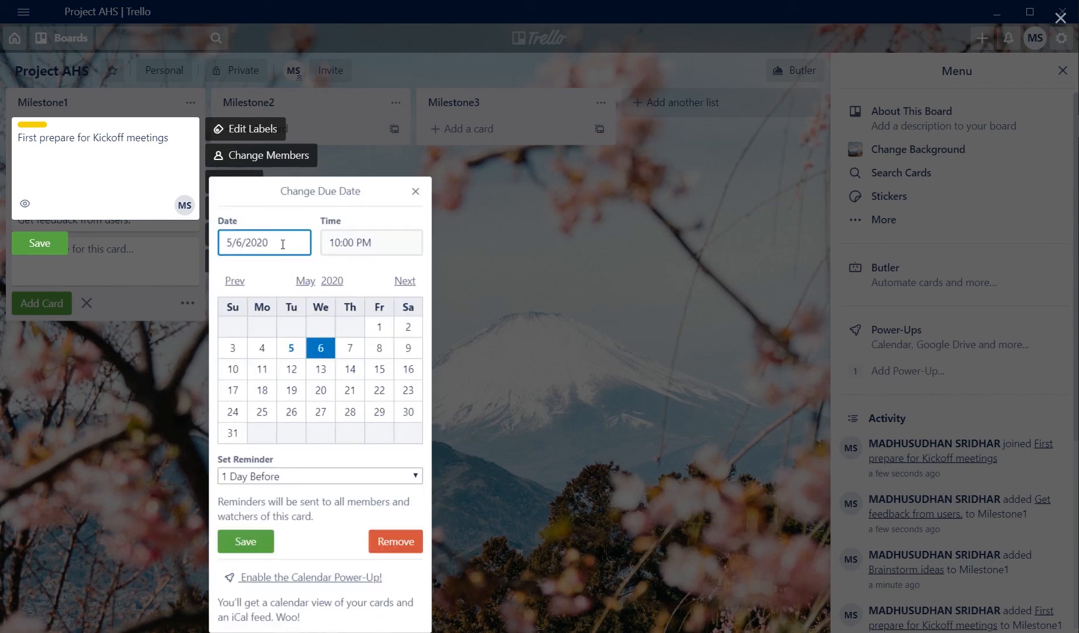
{"action": "left_click", "coordinate": [267, 478]}
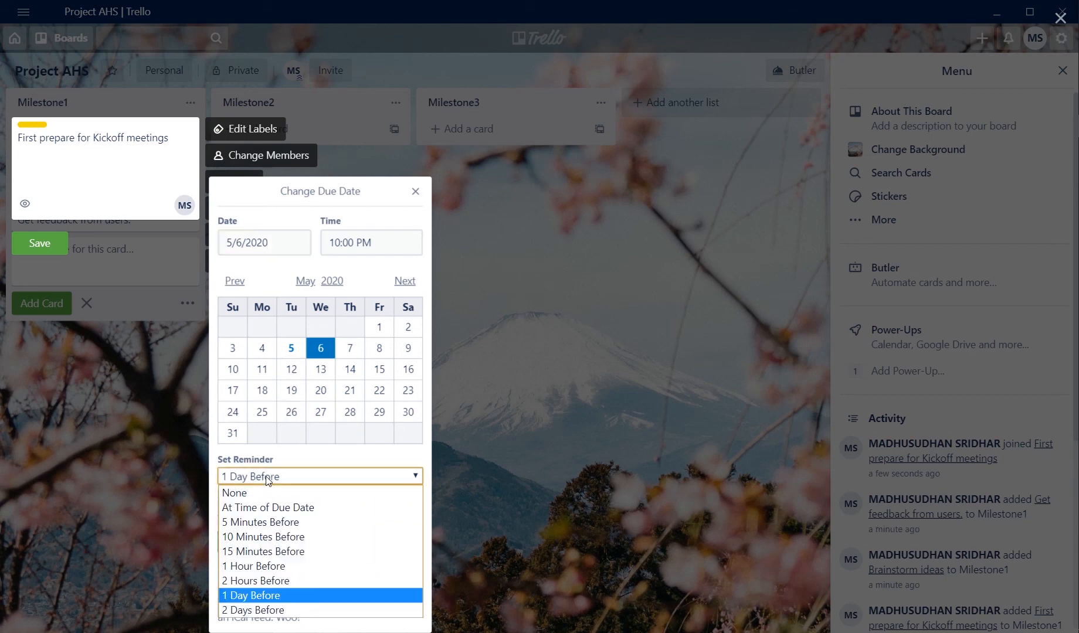
{"action": "left_click", "coordinate": [268, 478]}
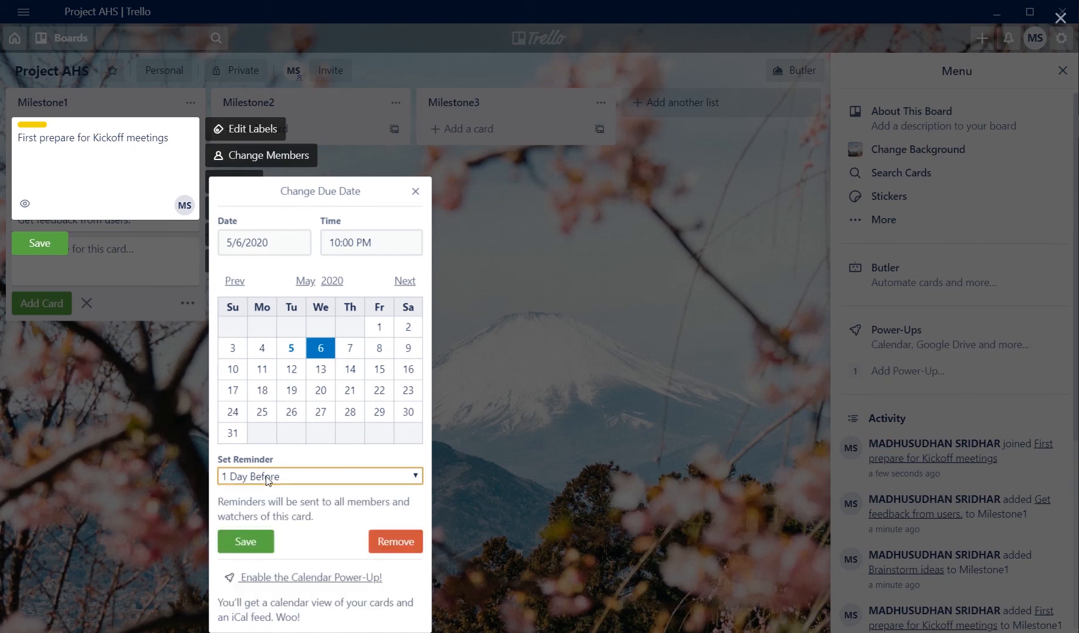
{"action": "left_click", "coordinate": [246, 542]}
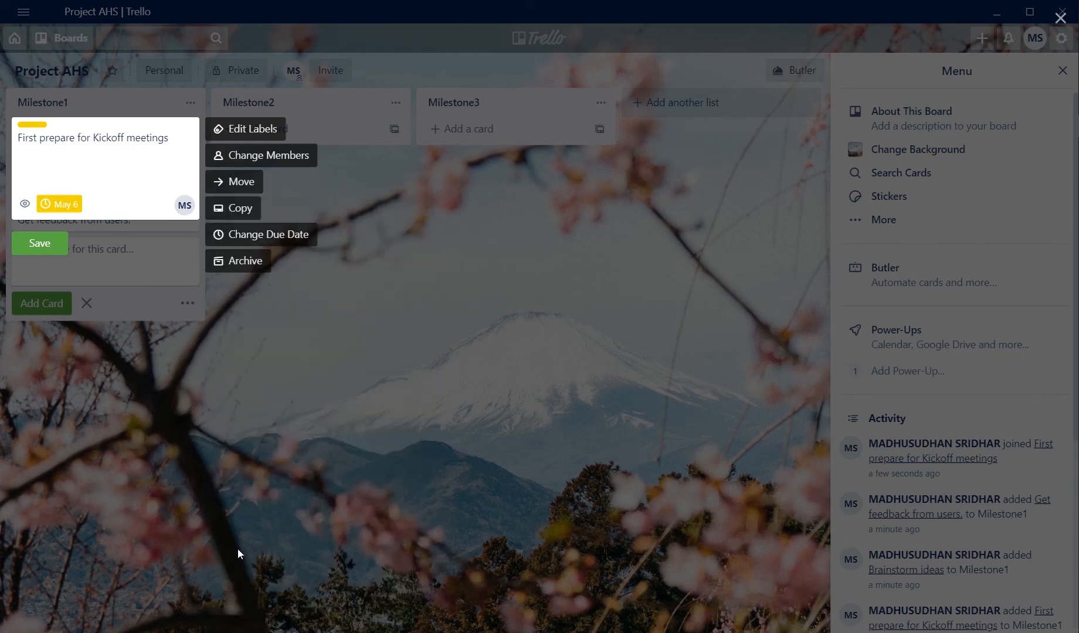
{"action": "left_click", "coordinate": [248, 261]}
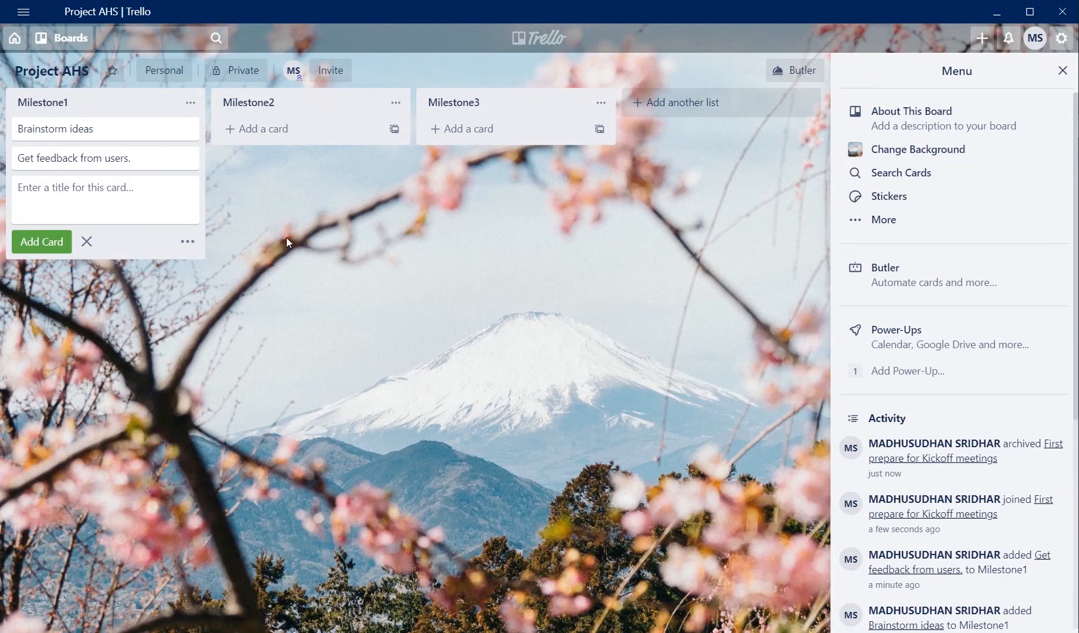